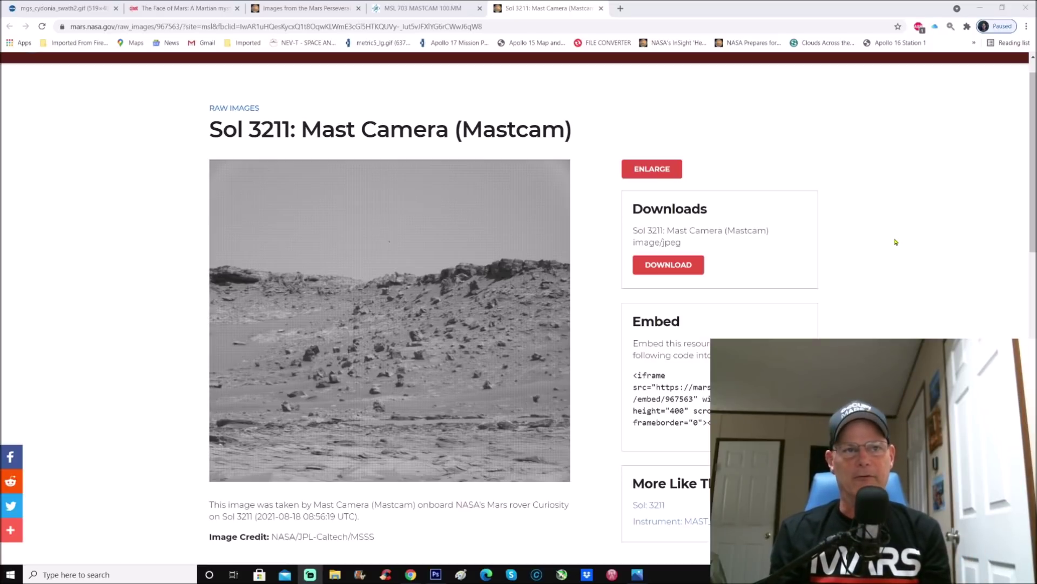
Enlarge the Sol 3211 Mastcam image, zoom the page to 125%, and examine the sky and ridge with the magnifier.
scroll(424, 514, "down", 1)
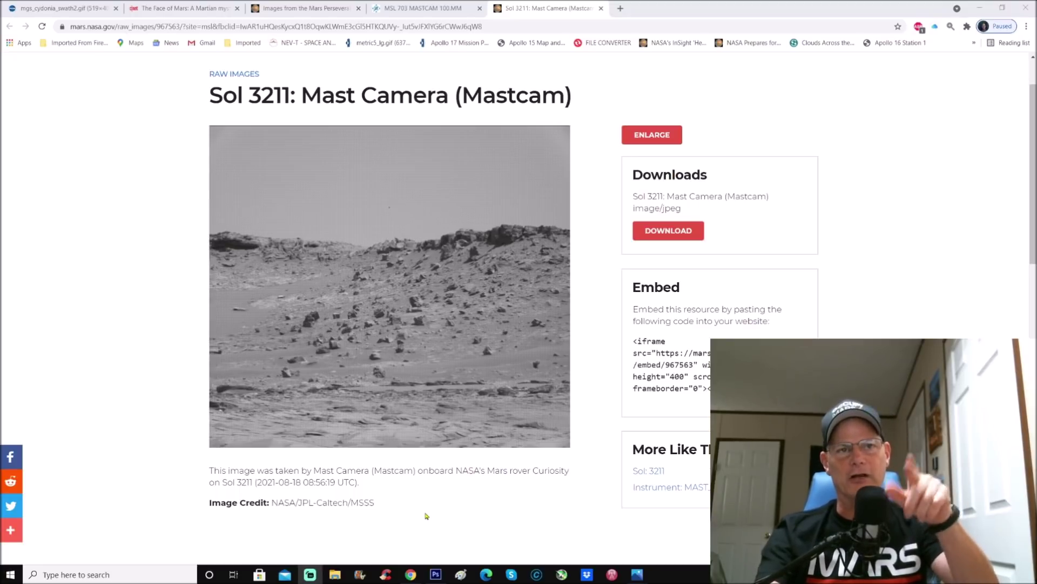
left_click(653, 134)
left_click(951, 26)
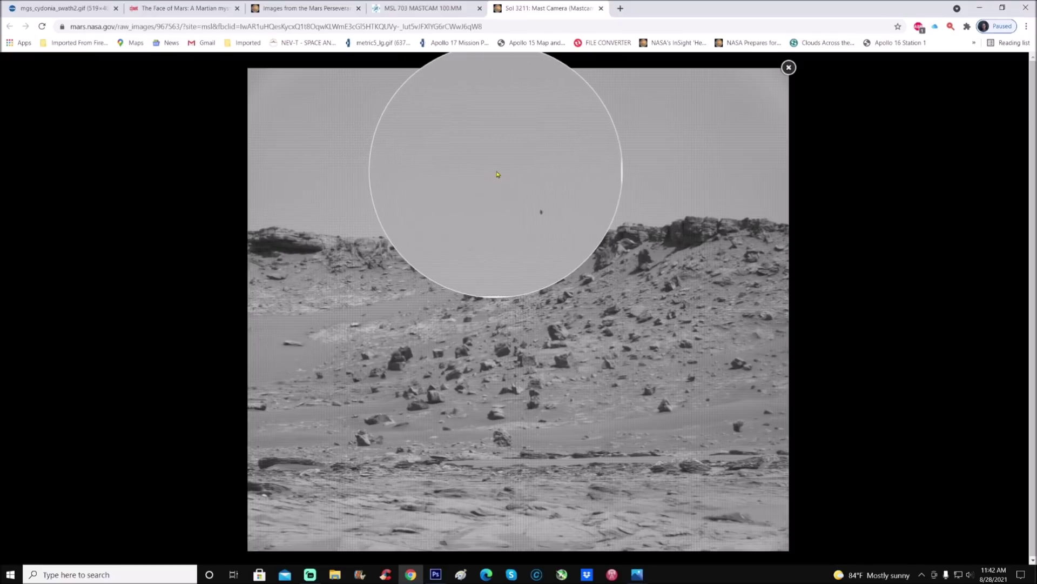
key("Escape")
key("ctrl+plus")
key("ctrl+plus")
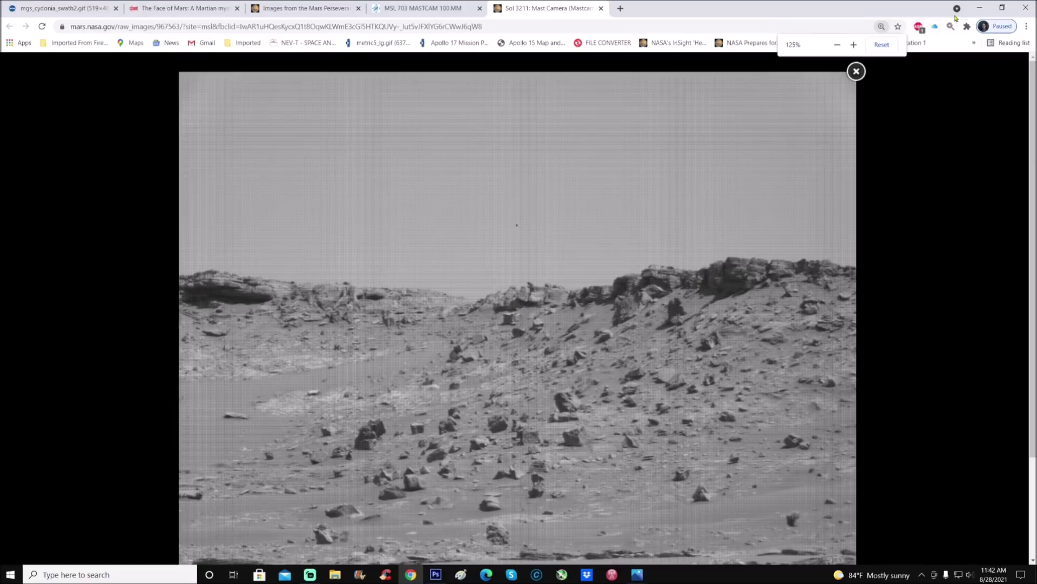
left_click(951, 26)
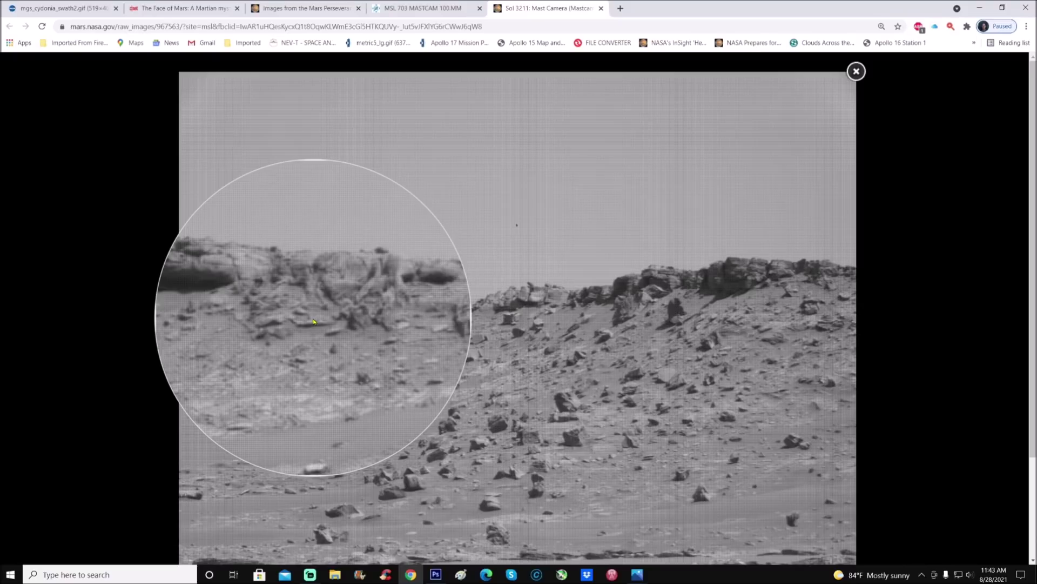
left_click(314, 322)
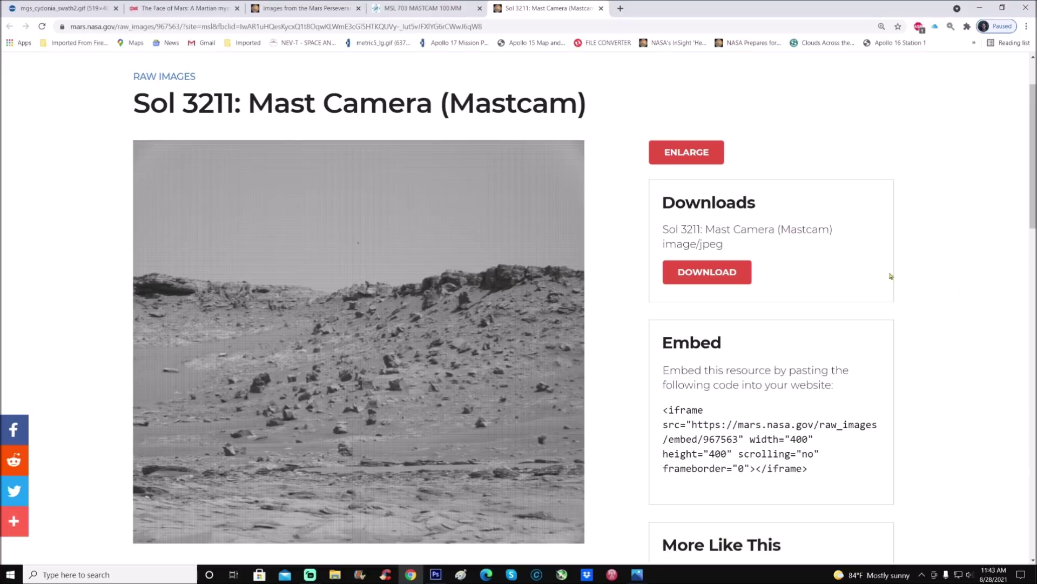
Switch to Photoshop and inspect the rocky ridge up close in Snapshot 1 of the Mastcam image.
left_click(435, 574)
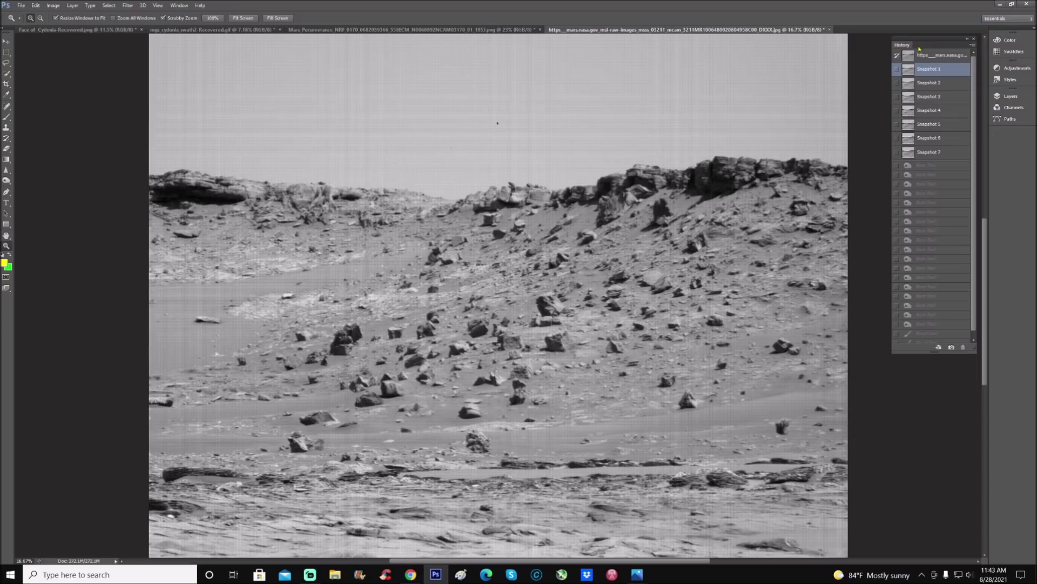
left_click_drag(664, 112, 719, 115)
scroll(566, 251, "down", 3)
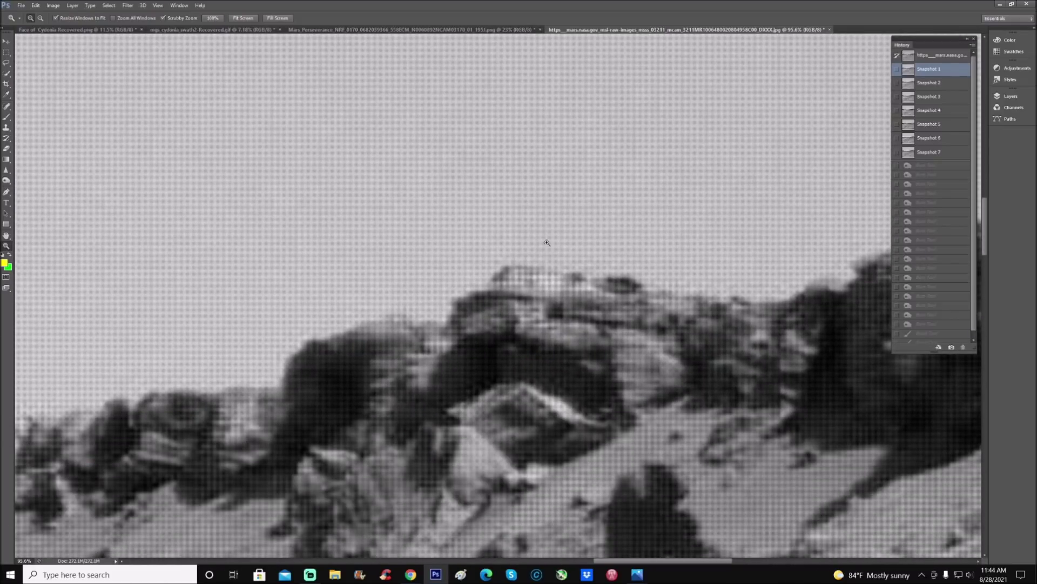
left_click_drag(547, 242, 537, 236)
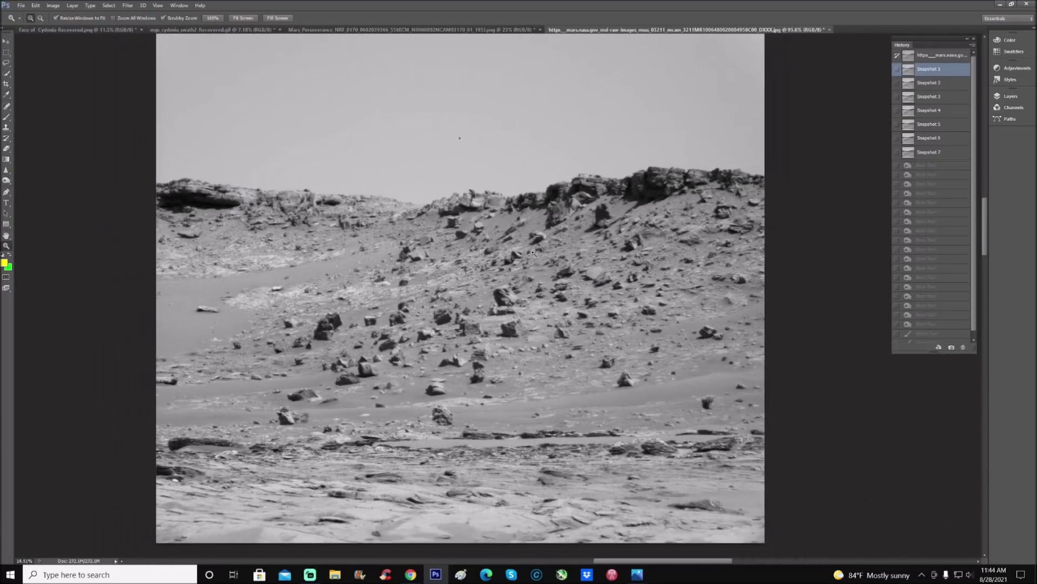
Load Snapshot 5 to view the hillside, and restore the annotated Snapshot 7 with the circled rocks shown enlarged.
left_click(945, 125)
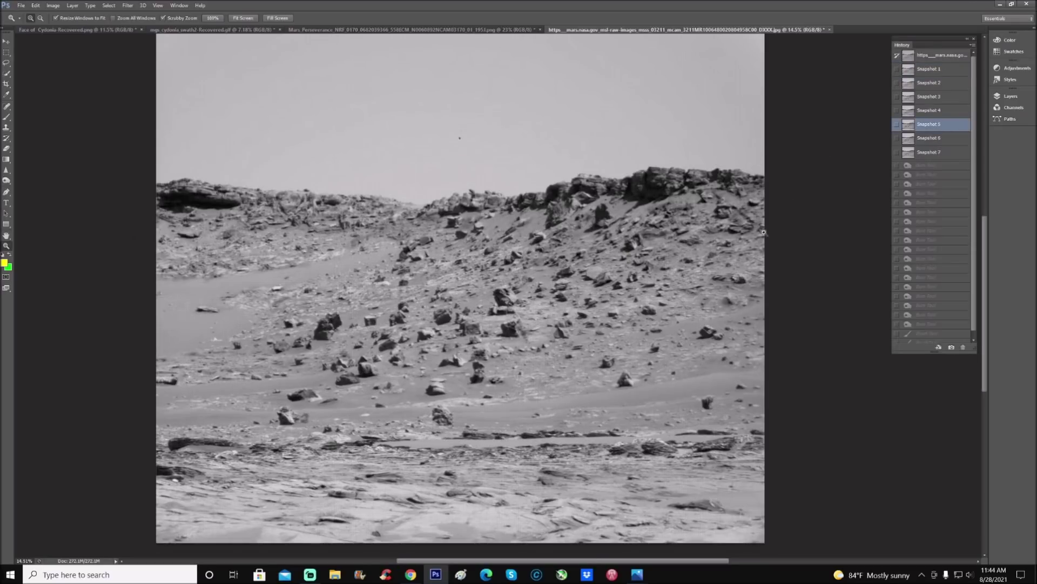
left_click_drag(763, 233, 504, 326)
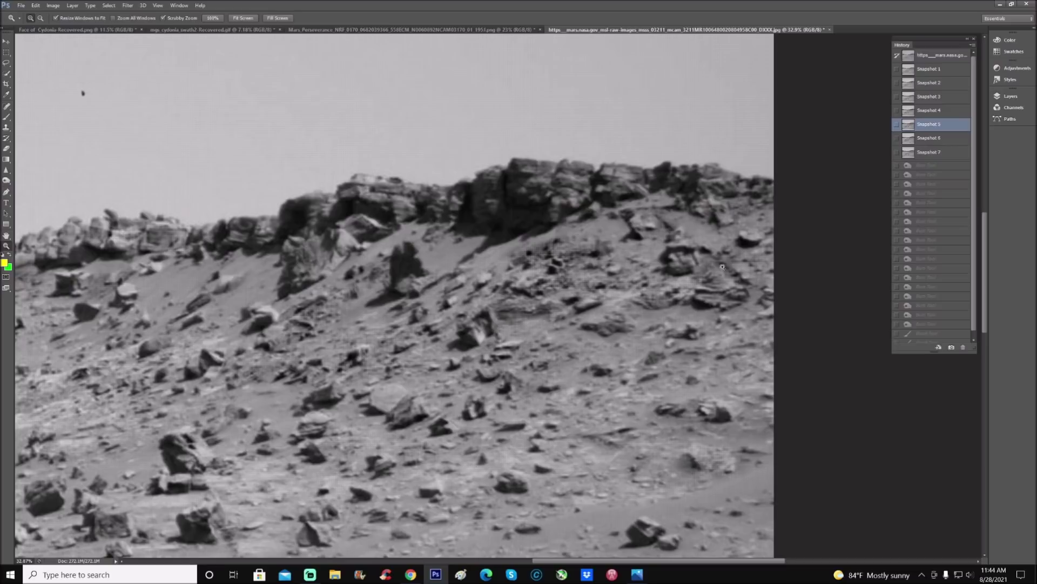
left_click(941, 154)
left_click_drag(497, 319, 519, 292)
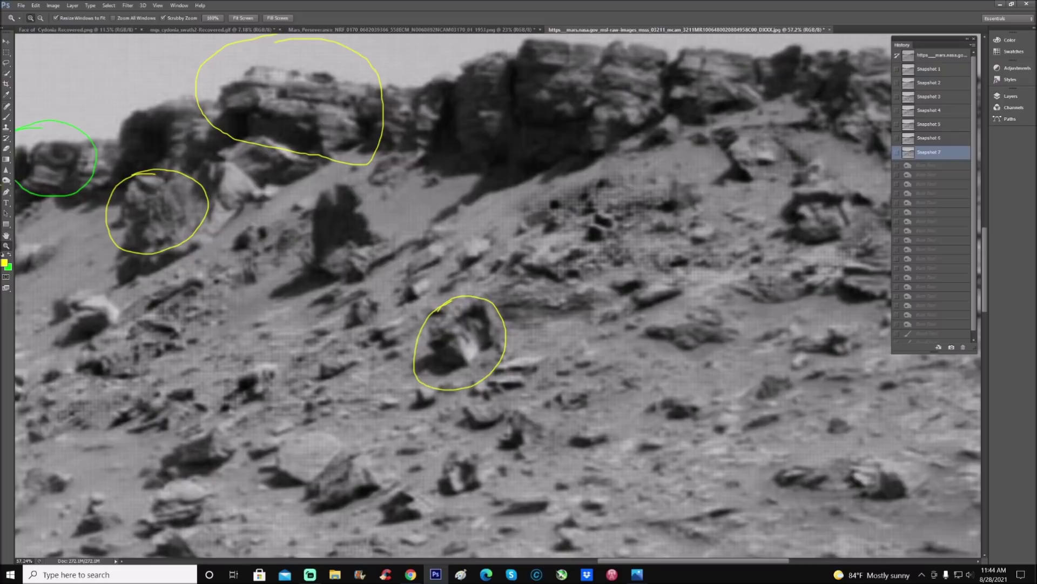
Brush a yellow arrow and a zigzag onto the circled boulder on the lower slope, and revert to Snapshot 7.
left_click(7, 116)
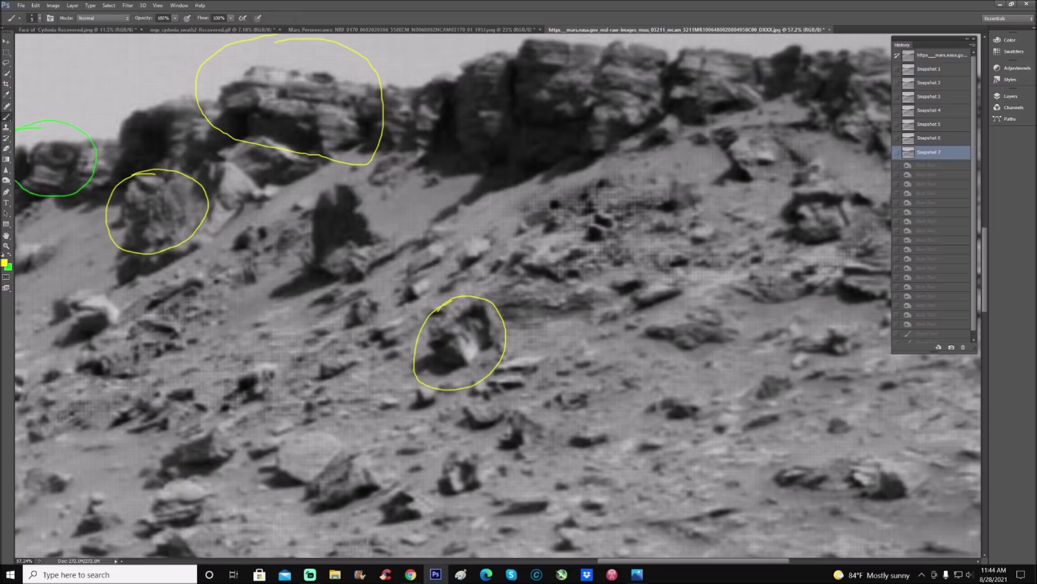
left_click_drag(567, 280, 493, 313)
left_click_drag(491, 312, 496, 317)
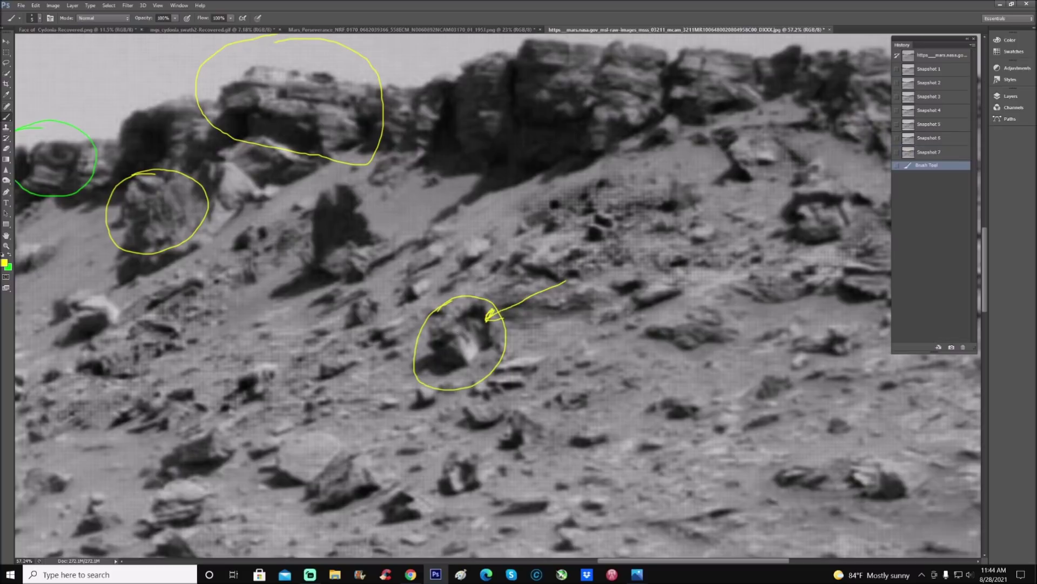
left_click_drag(473, 337, 475, 322)
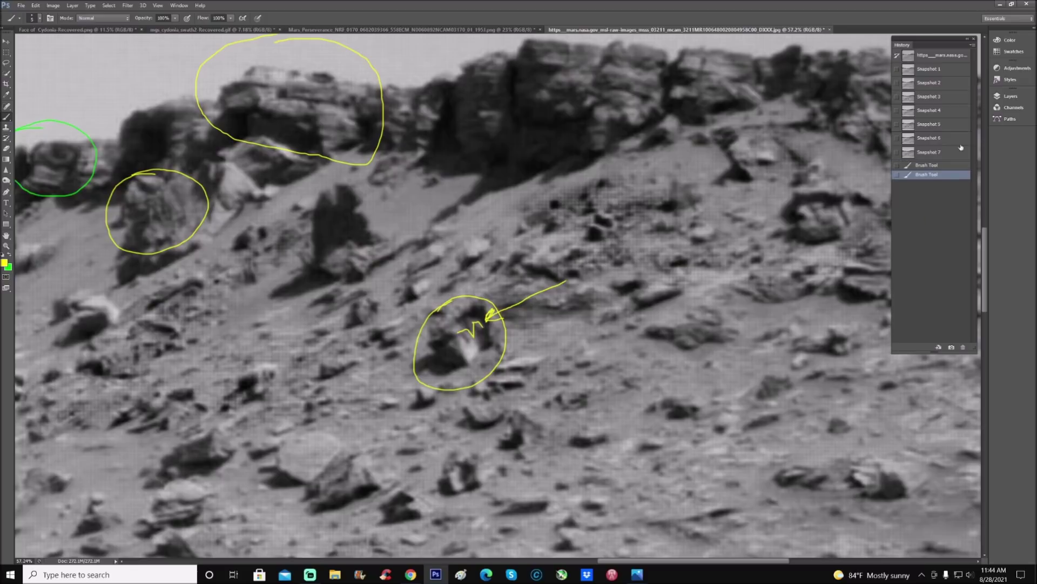
left_click(946, 157)
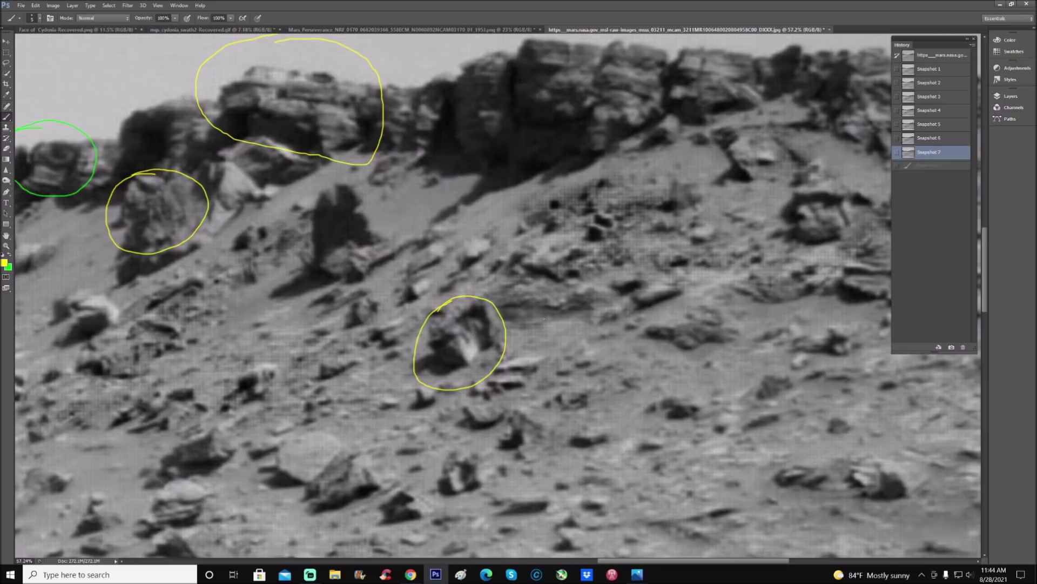
Brush a small yellow box with a line above it on the circled ridge outcrop, and undo everything but the first stroke.
scroll(544, 319, "up", 2)
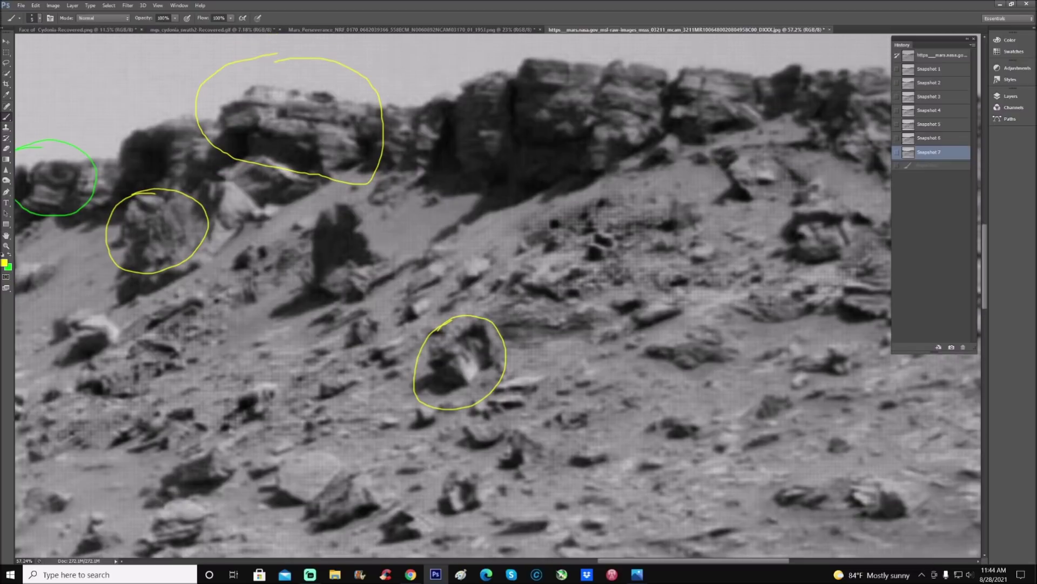
scroll(149, 193, "up", 10)
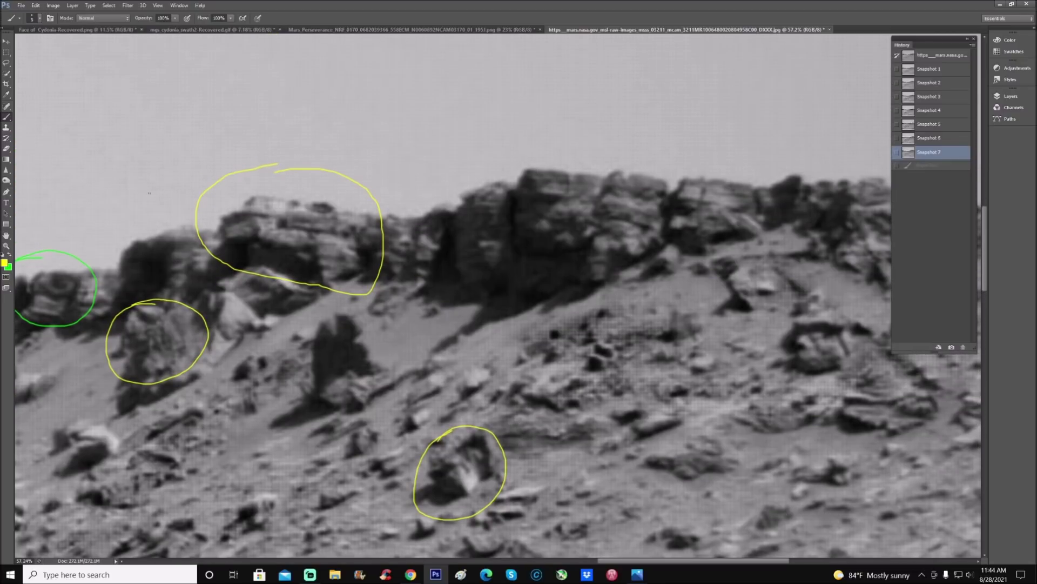
mouse_move(222, 229)
left_mouse_down()
mouse_move(228, 238)
mouse_move(248, 224)
mouse_move(255, 234)
mouse_move(226, 237)
left_mouse_up()
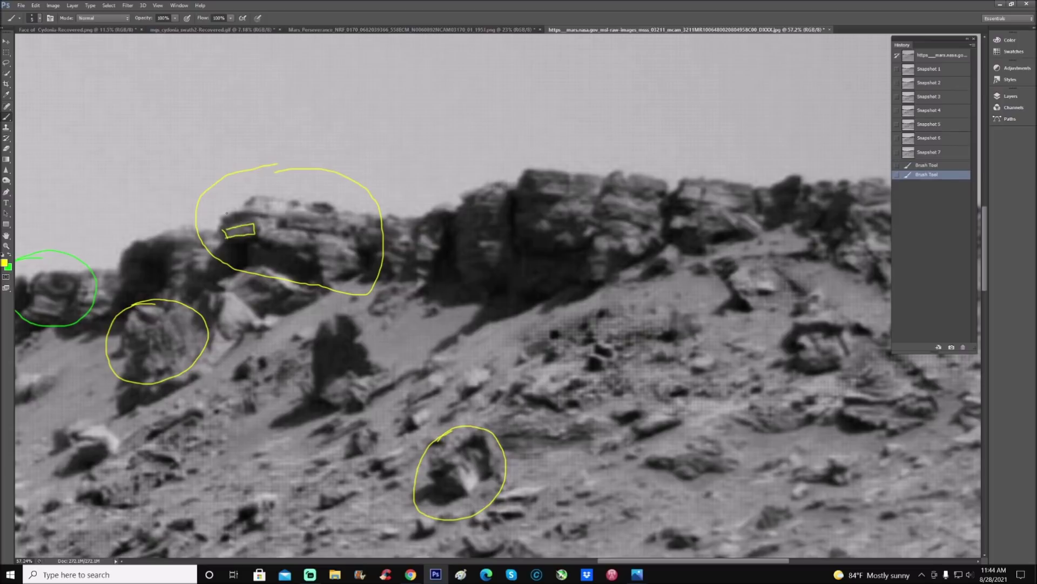
left_click_drag(227, 215, 274, 216)
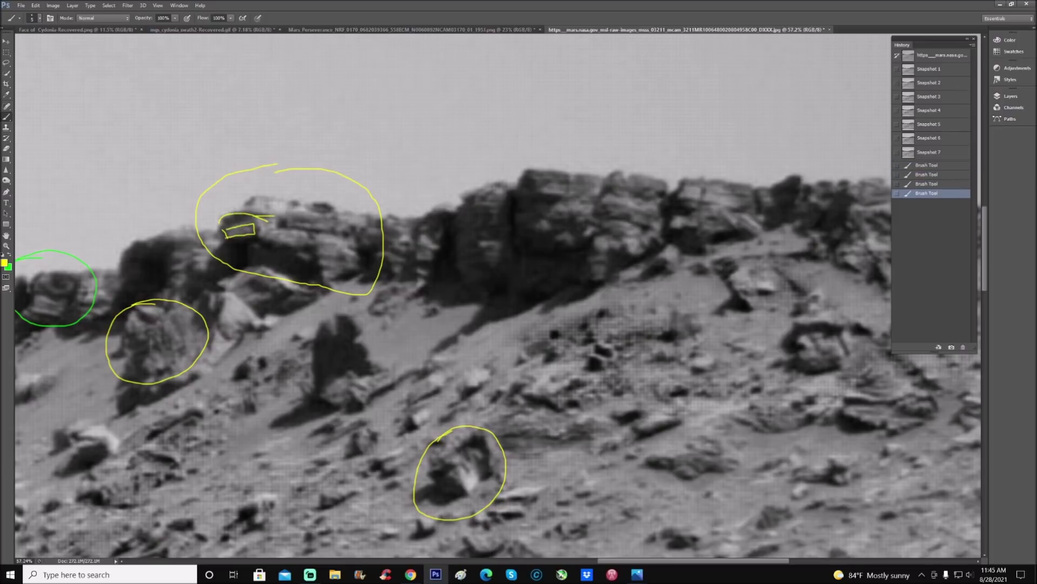
left_click(945, 168)
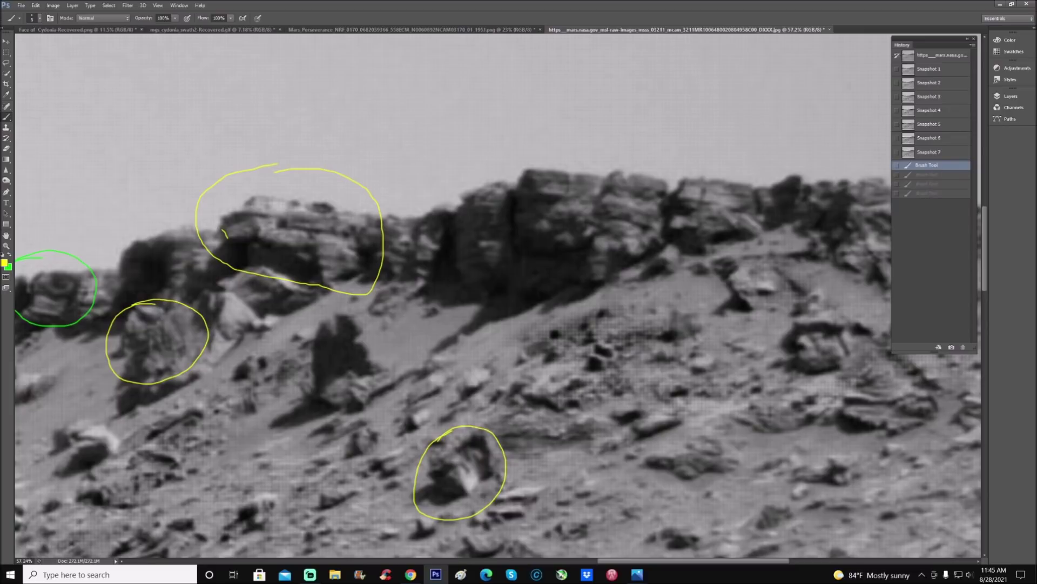
Trace the circled outcrop's upper edge in yellow and add a corner mark and four short horizontal lines on its face.
mouse_move(218, 227)
left_mouse_down()
mouse_move(243, 208)
mouse_move(276, 209)
mouse_move(333, 243)
mouse_move(333, 273)
left_mouse_up()
mouse_move(333, 273)
left_mouse_down()
mouse_move(750, 240)
mouse_move(750, 221)
left_mouse_up()
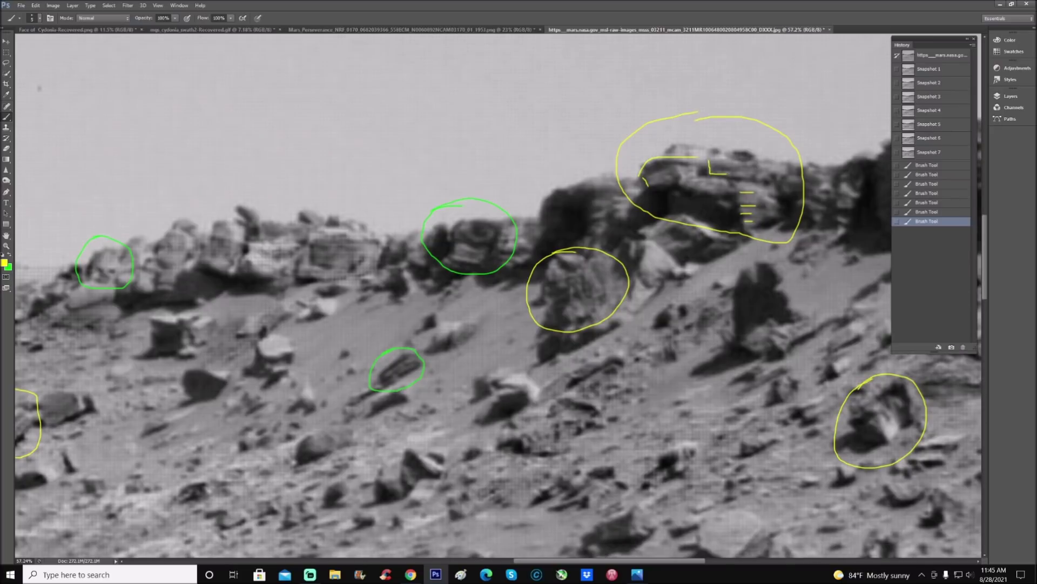
Brush a yellow arrow pointing down at the yellow-circled boulder below the ridge and view that area enlarged.
left_click_drag(599, 220, 585, 258)
left_click_drag(528, 209, 417, 209)
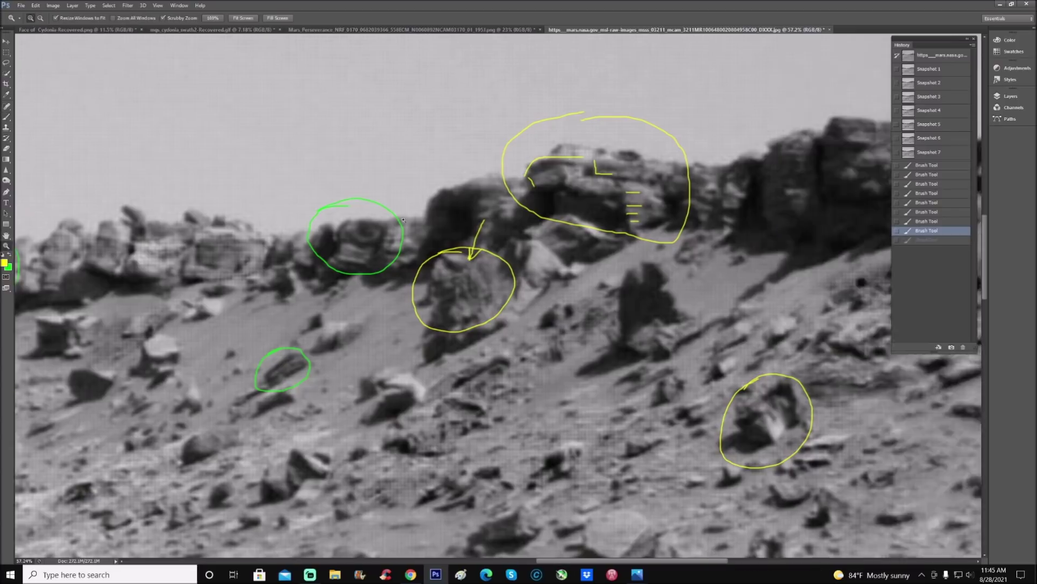
key("z")
left_click(417, 210)
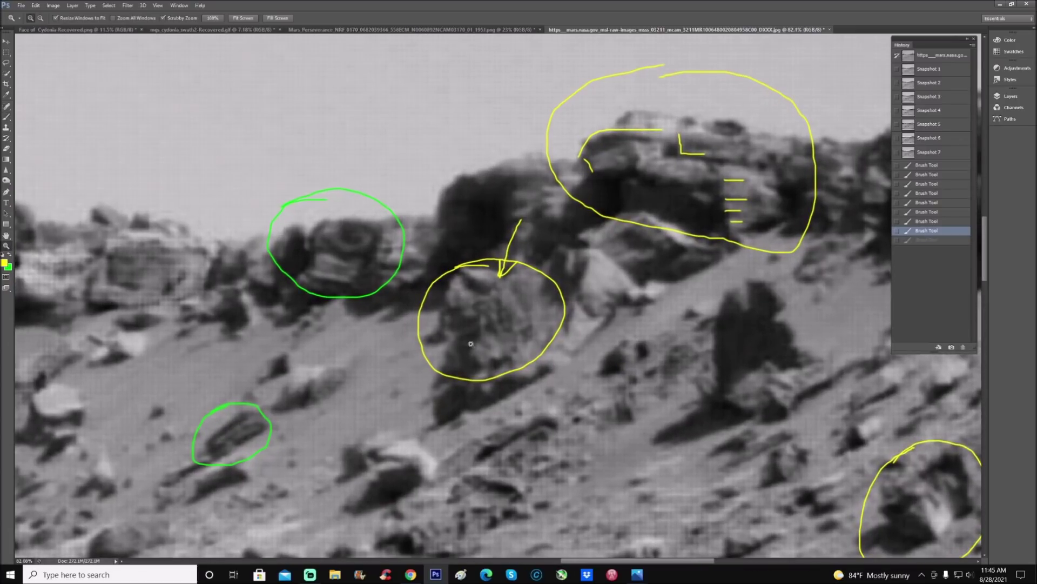
left_click(312, 70)
left_click_drag(392, 120, 373, 128)
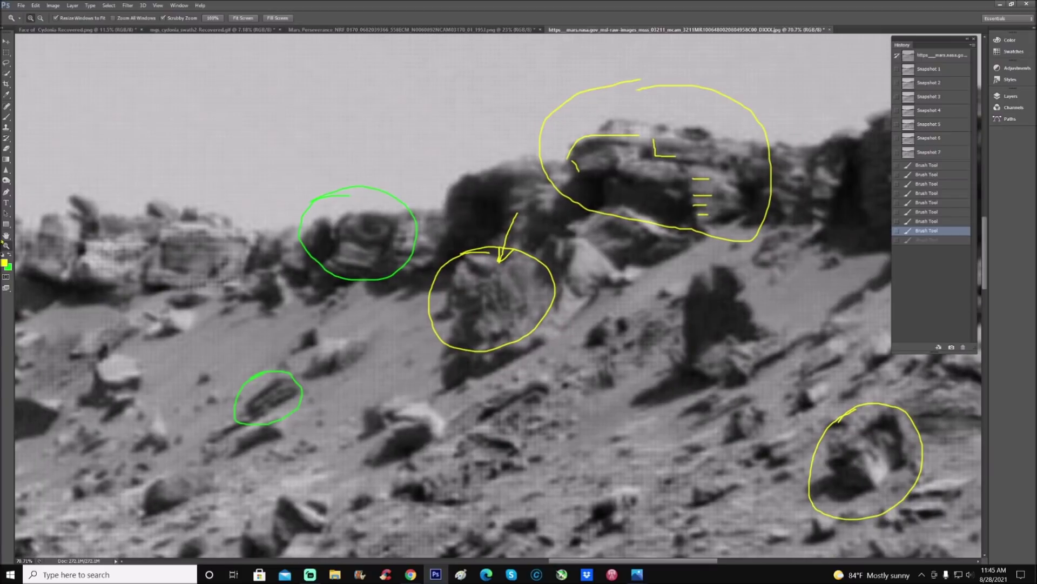
Brush a yellow arrow pointing down at the small green-circled rock on the slope.
left_click(8, 180)
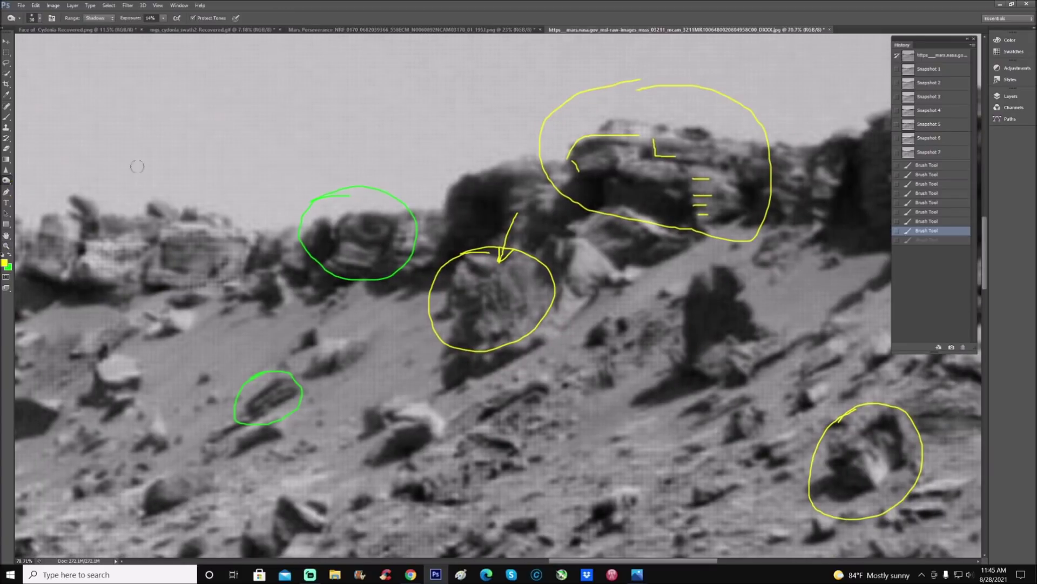
left_click(7, 117)
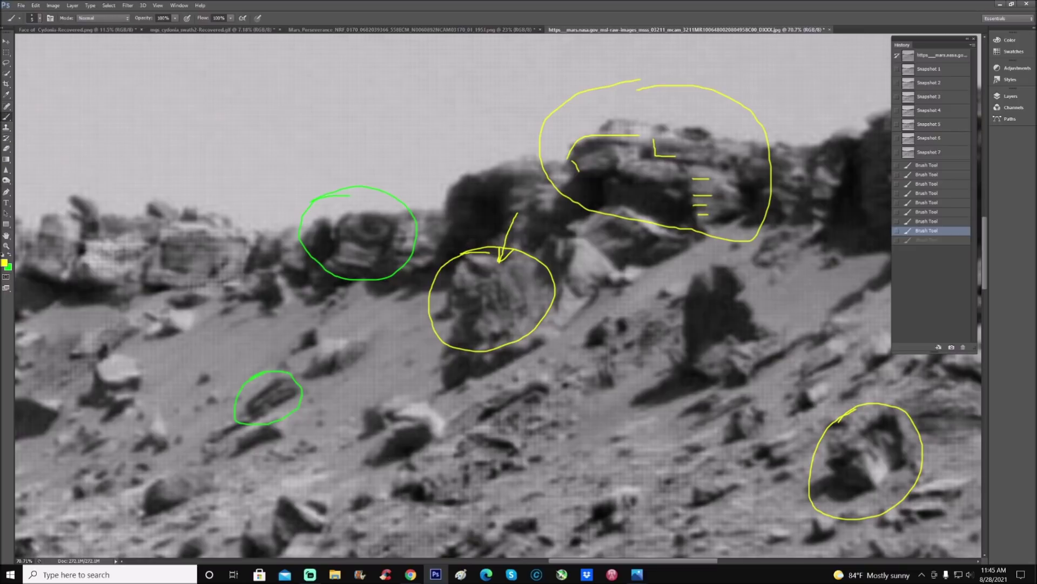
left_click_drag(264, 331, 271, 370)
left_click_drag(281, 364, 273, 374)
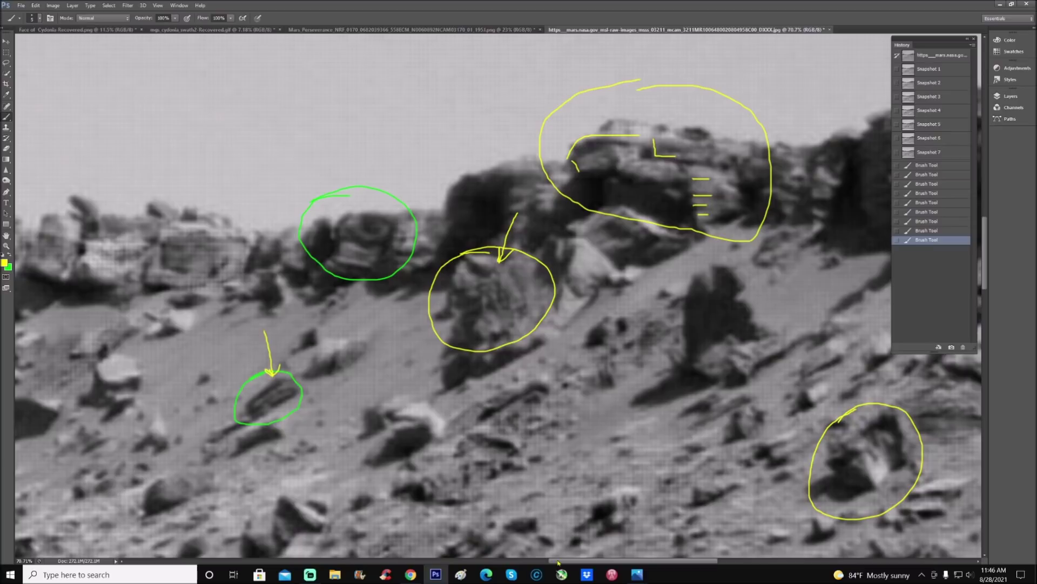
Circle the rock cluster below the yellow-circled boulder in yellow and trace its slanted edge, arches and horizontal lines.
left_click_drag(557, 562, 564, 562)
mouse_move(449, 382)
left_mouse_down()
mouse_move(444, 446)
mouse_move(548, 395)
mouse_move(484, 360)
mouse_move(443, 383)
left_mouse_up()
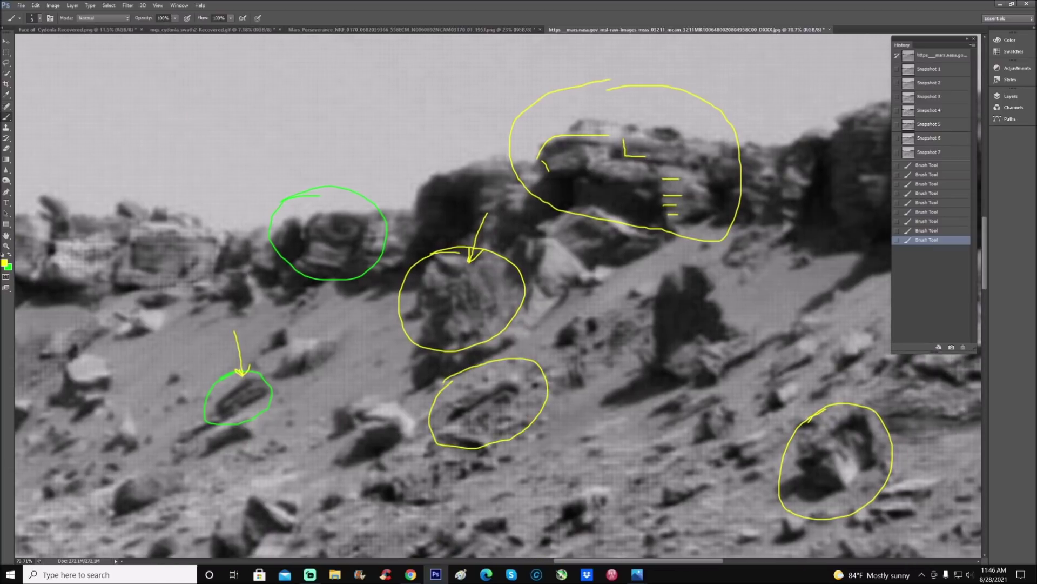
mouse_move(447, 421)
left_mouse_down()
mouse_move(507, 388)
mouse_move(518, 397)
mouse_move(495, 399)
mouse_move(540, 400)
mouse_move(520, 412)
left_mouse_up()
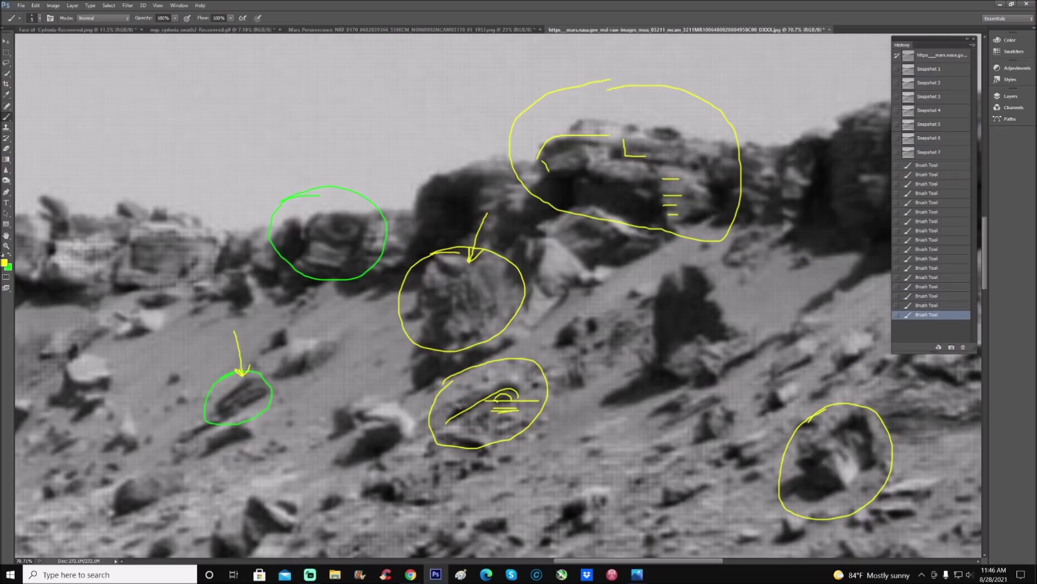
mouse_move(448, 415)
left_mouse_down()
mouse_move(510, 384)
mouse_move(522, 392)
left_mouse_up()
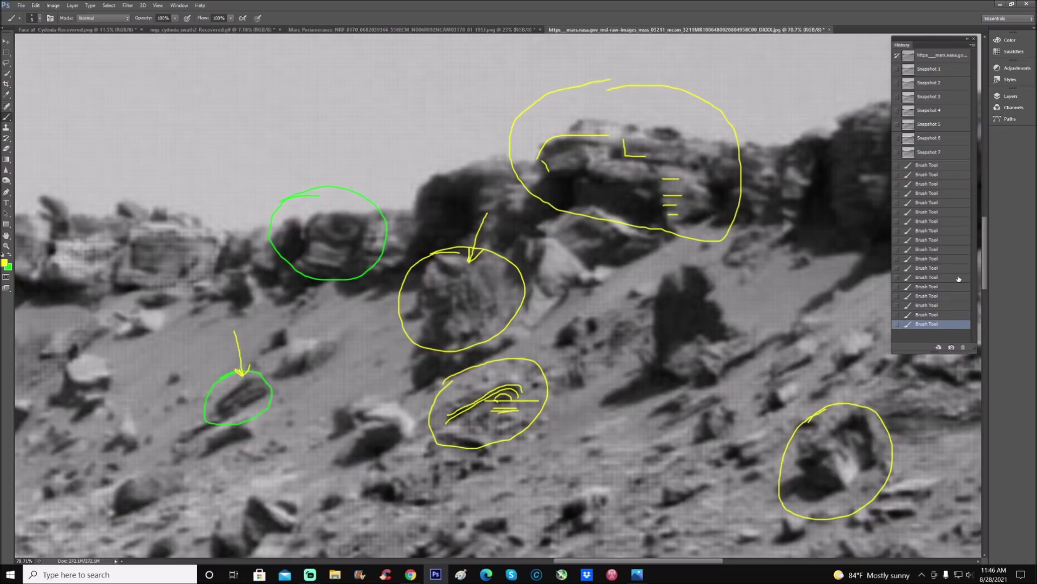
Step back through the history to remove both arrows and the circle and tracing on the rock cluster.
left_click(957, 277)
left_click(953, 268)
left_click(953, 221)
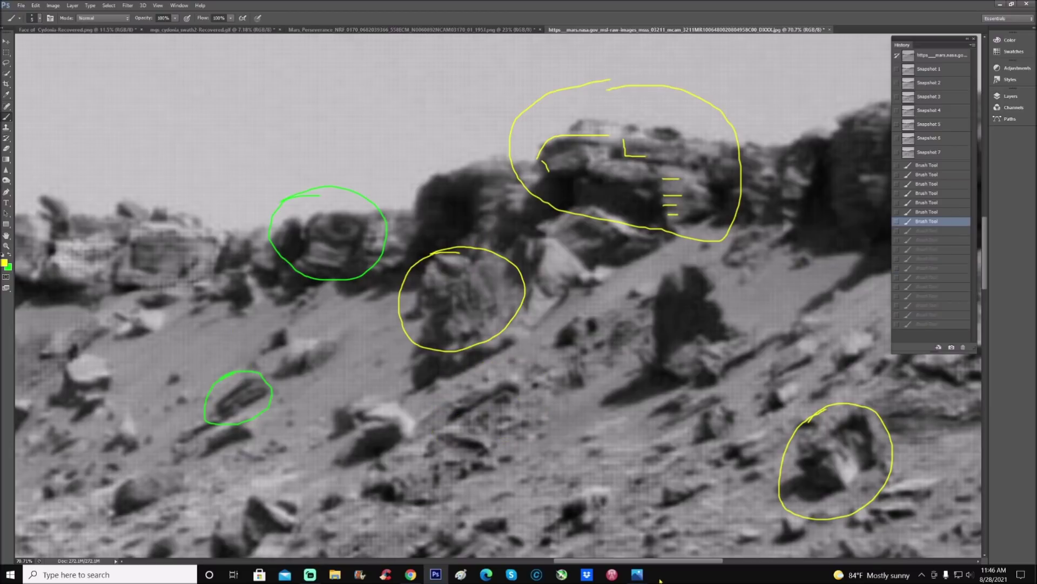
Mark the block-shaped rock on the ridge between the green circles with yellow edge lines, corner brackets and dots.
left_click_drag(667, 562, 605, 571)
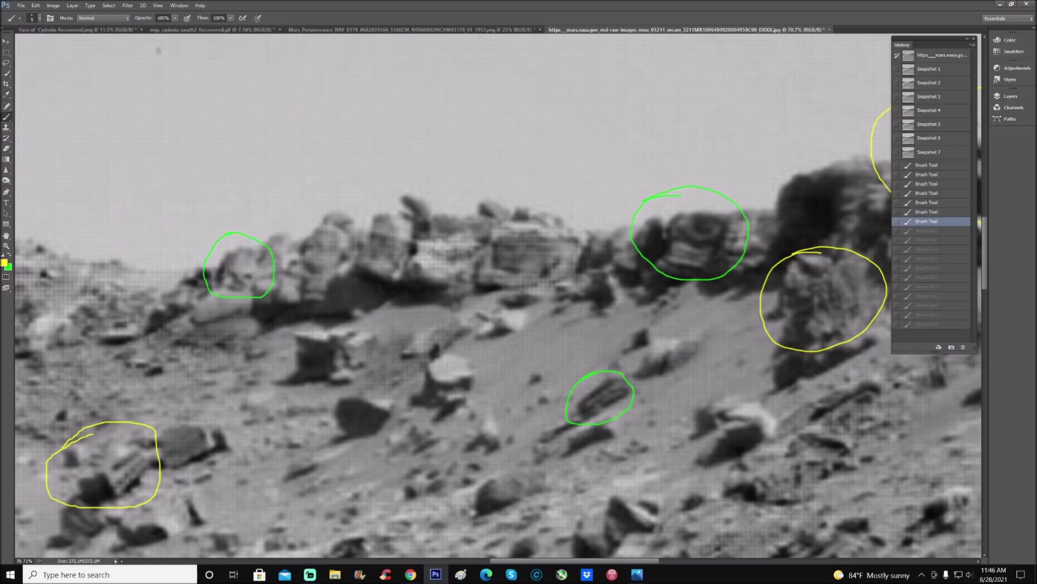
left_click(479, 262)
left_click_drag(492, 247, 492, 259)
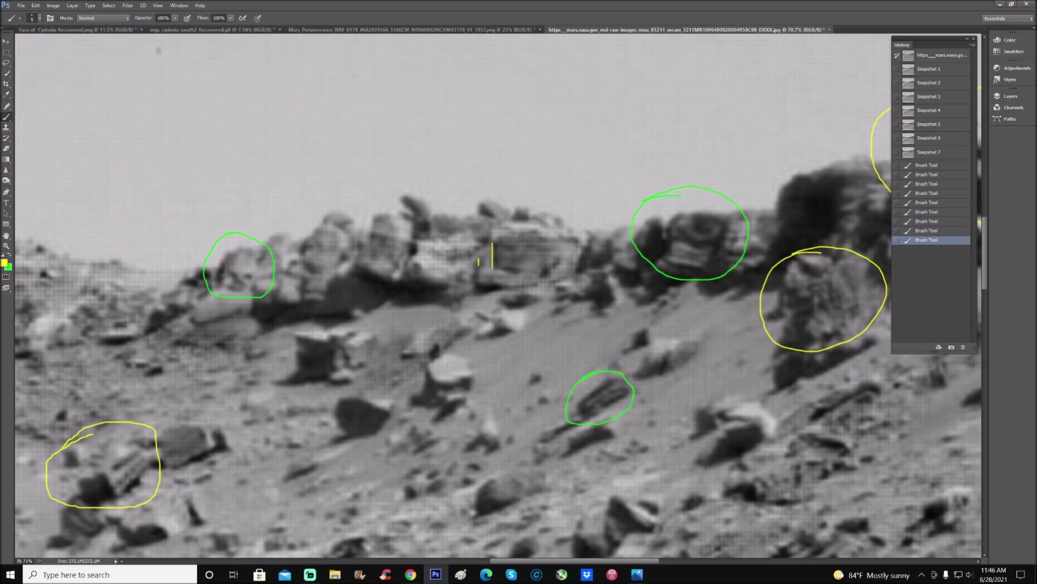
left_click_drag(477, 282, 538, 281)
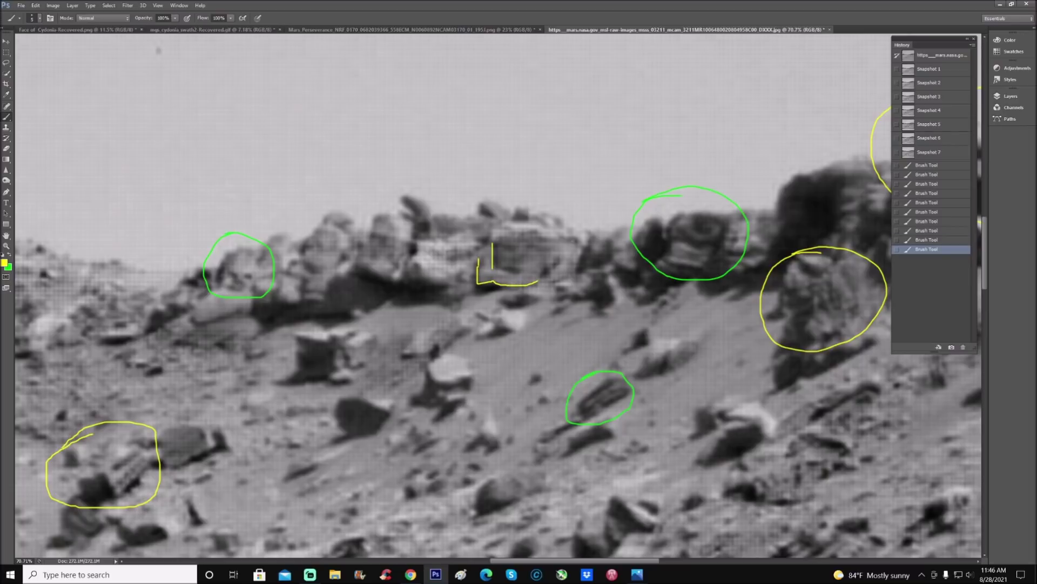
mouse_move(562, 240)
left_mouse_down()
mouse_move(577, 240)
mouse_move(578, 274)
left_mouse_up()
left_click(555, 246)
left_click(566, 256)
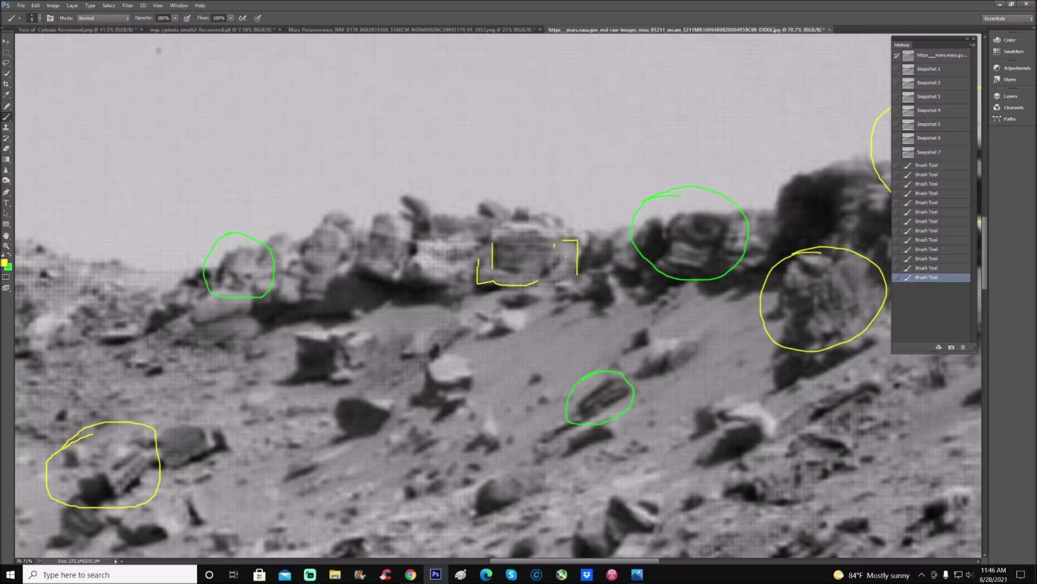
Dab yellow dots and short dashes inside the bracketed outline of the block-shaped rock on the ridge.
left_click(565, 260)
left_click(552, 264)
left_click(546, 266)
left_click(523, 265)
left_click(517, 261)
left_click(532, 261)
left_click(538, 254)
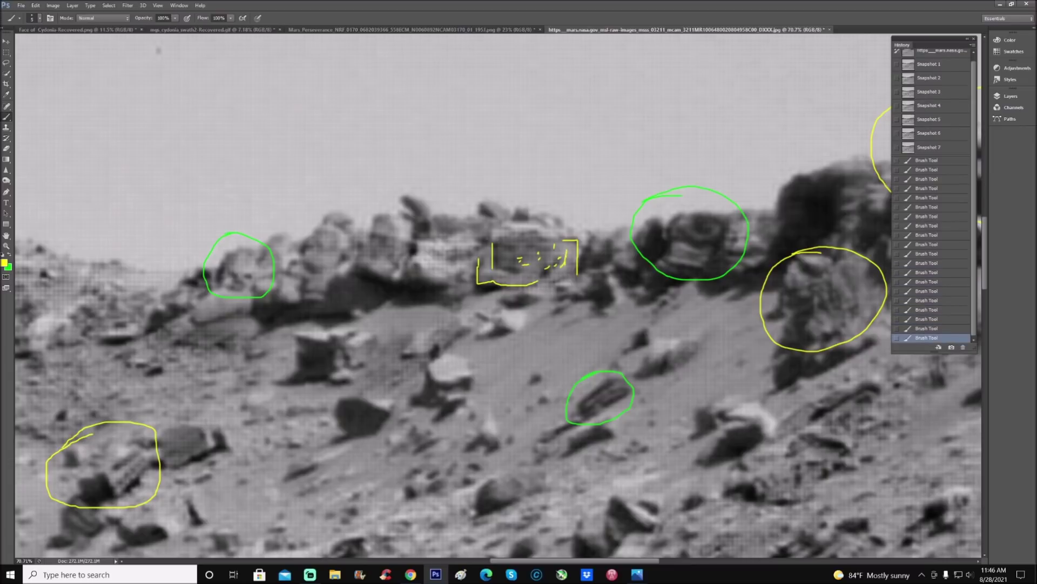
Brush yellow arrows pointing down at the green-circled rock at the ridge's left end and the yellow-circled rocks below it.
mouse_move(233, 169)
left_mouse_down()
mouse_move(237, 237)
mouse_move(245, 228)
left_mouse_up()
left_click_drag(659, 563, 628, 565)
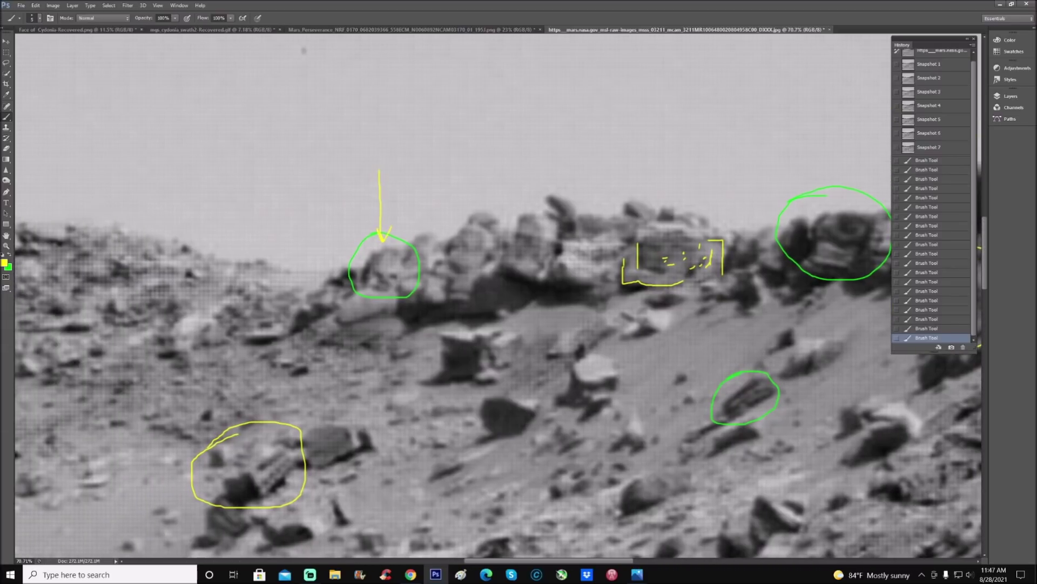
scroll(498, 299, "down", 5)
key("ctrl+z")
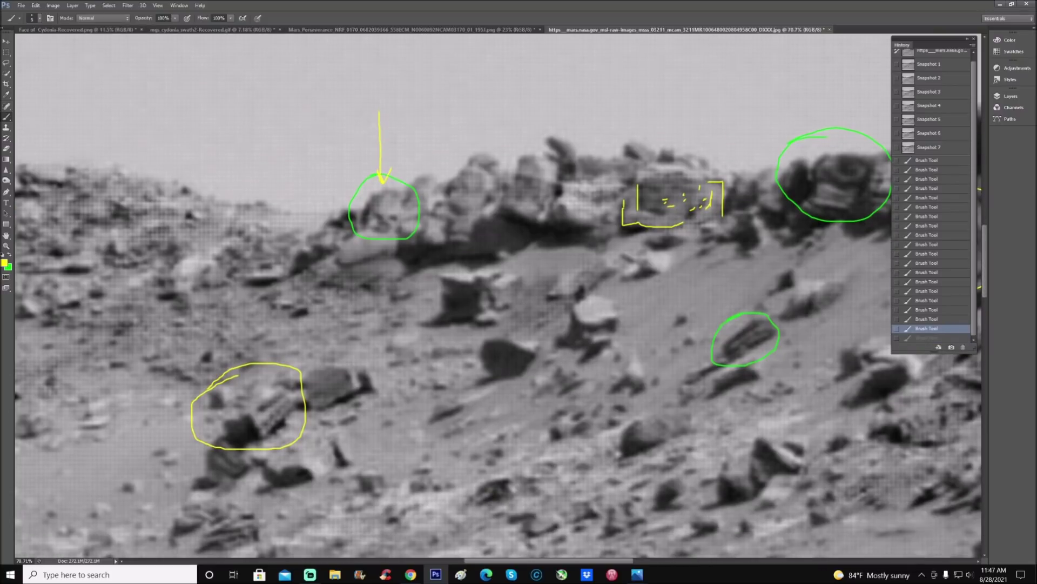
mouse_move(262, 301)
left_mouse_down()
mouse_move(265, 374)
mouse_move(278, 355)
left_mouse_up()
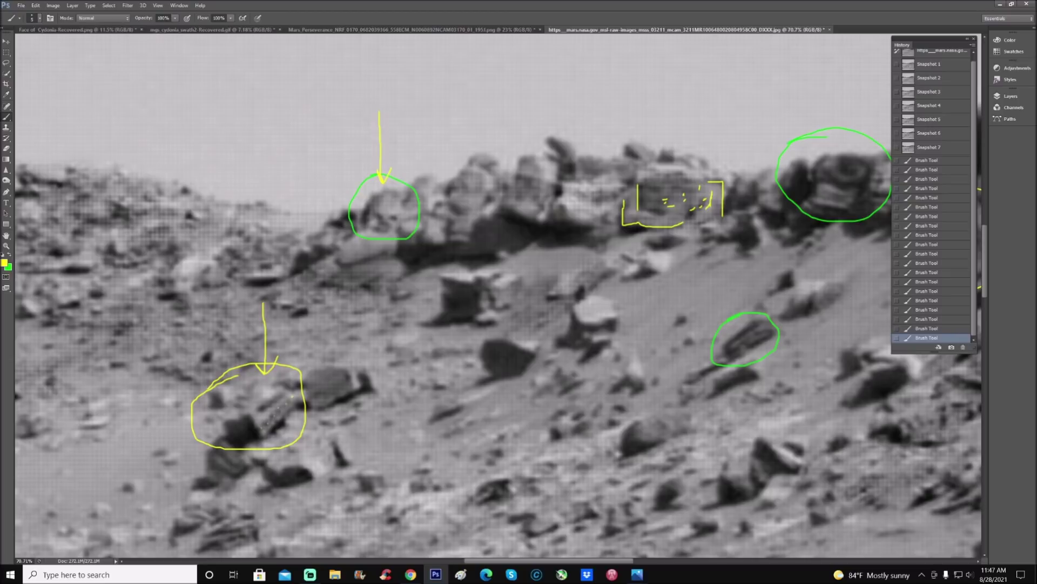
Step back through the history to Snapshot 7 to remove the two yellow arrows and the block-shaped rock's markings.
left_click(954, 328)
left_click(955, 309)
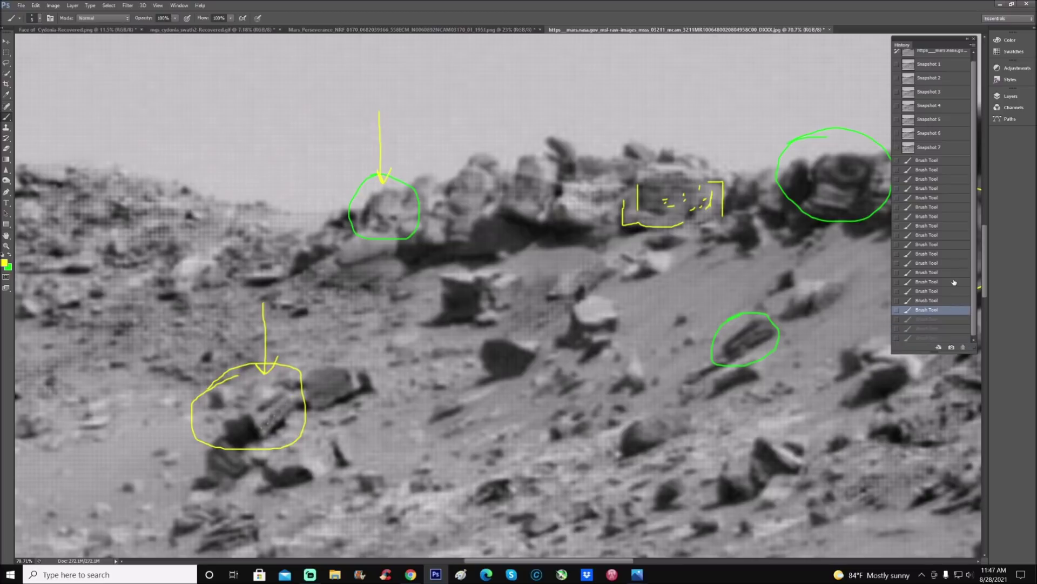
left_click(956, 265)
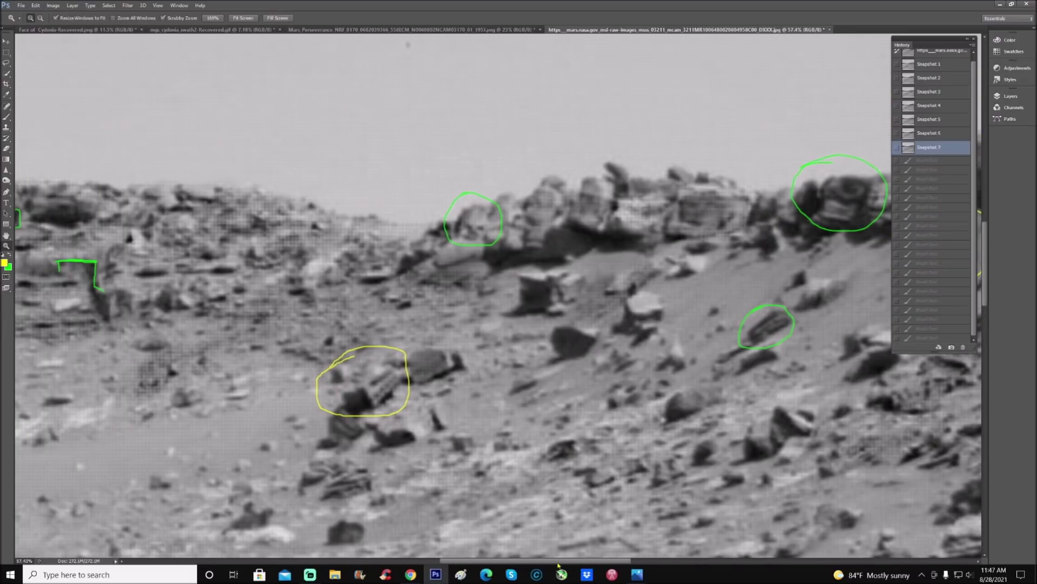
Brush a yellow arrow to the green-boxed opening farther left on the ridge and outline the dark hollow beside it.
scroll(558, 565, "left", 3)
left_click_drag(558, 565, 499, 563)
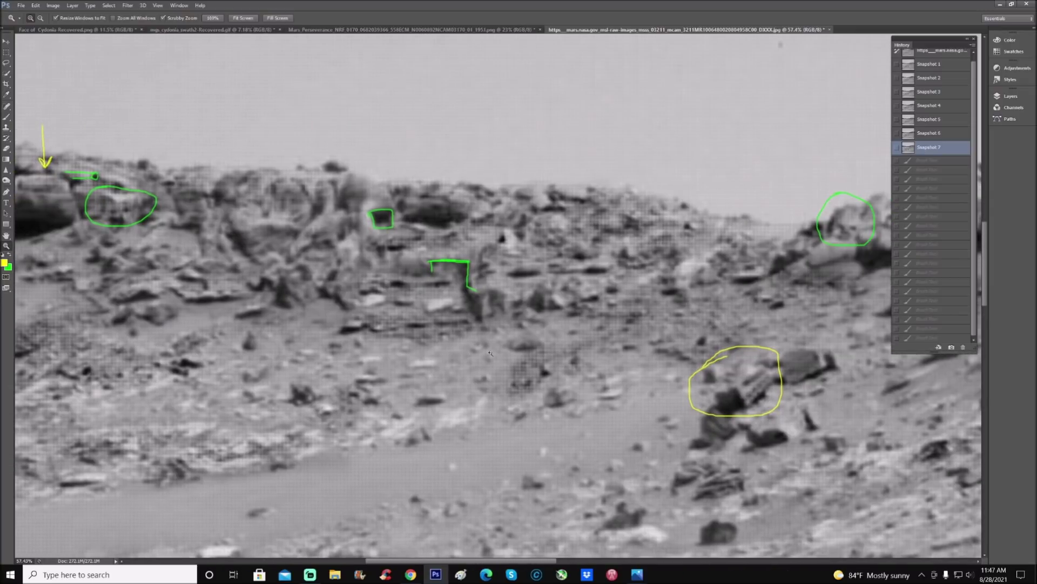
left_click(7, 117)
mouse_move(412, 144)
left_mouse_down()
mouse_move(390, 195)
mouse_move(470, 210)
left_mouse_up()
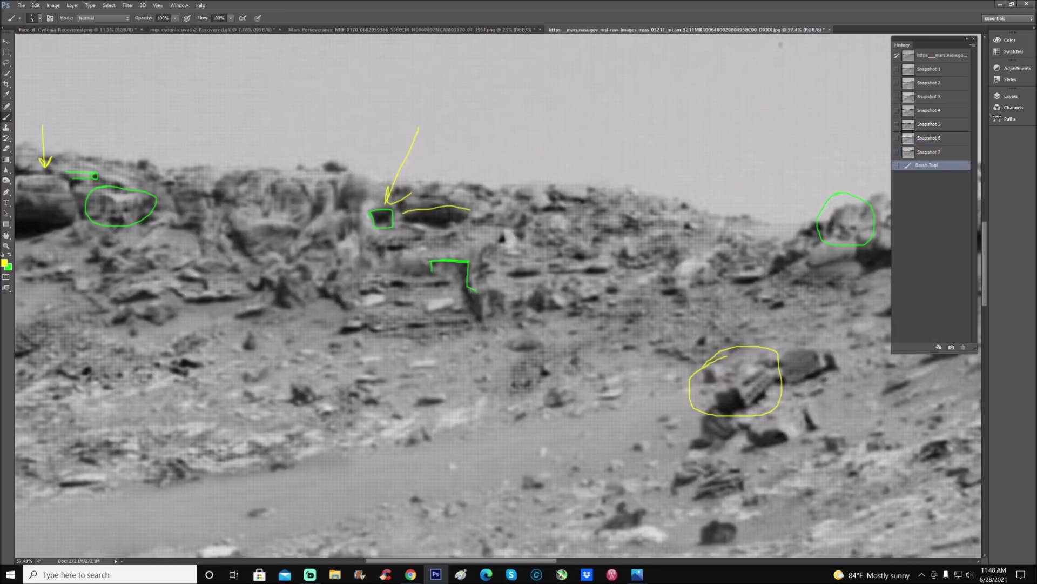
left_click_drag(401, 219, 477, 212)
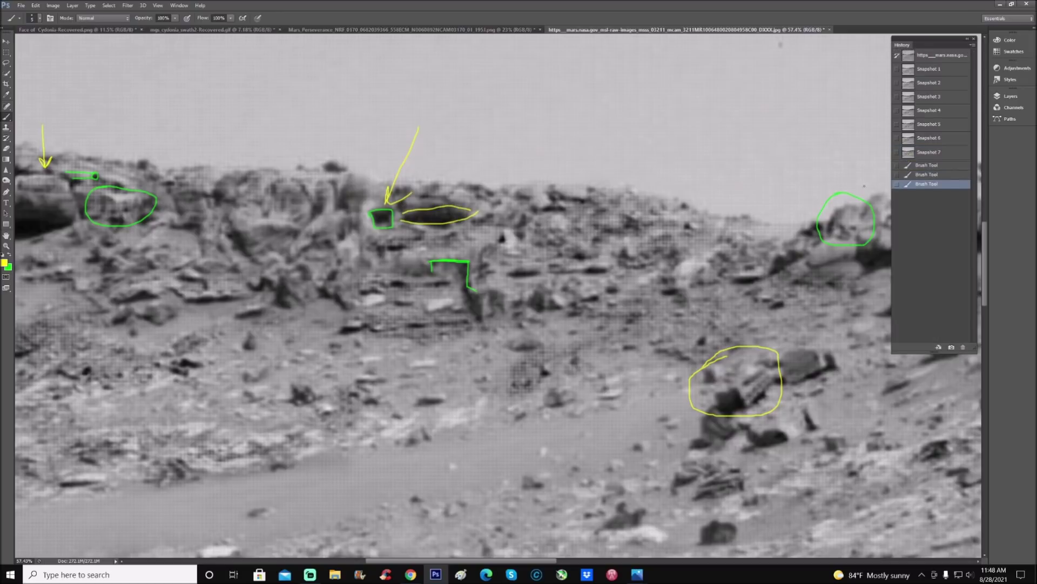
View the unannotated Snapshot 1 and switch to Snapshot 6 to compare the dark openings on the ridge.
left_click(961, 75)
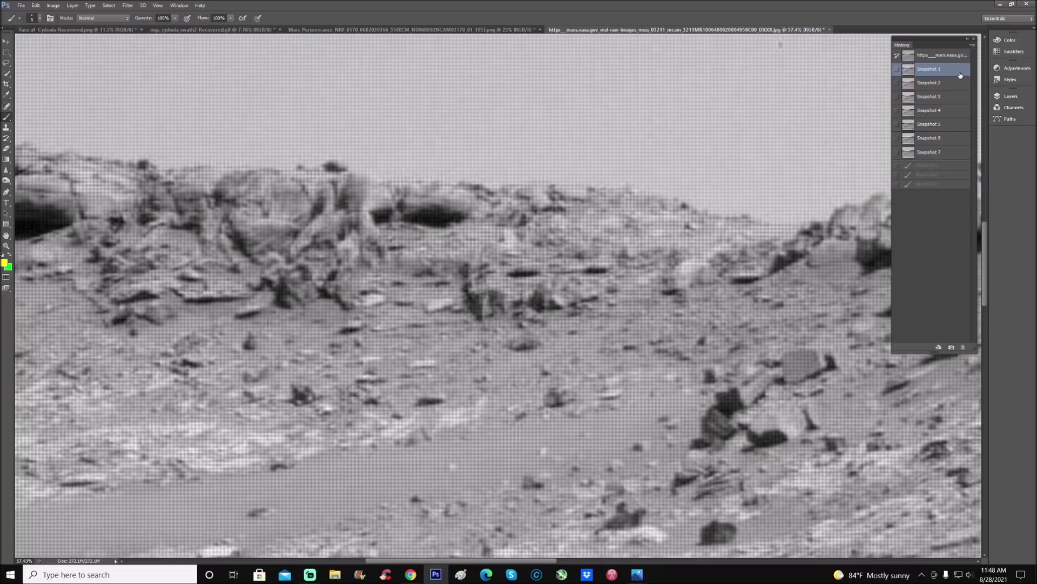
left_click(945, 139)
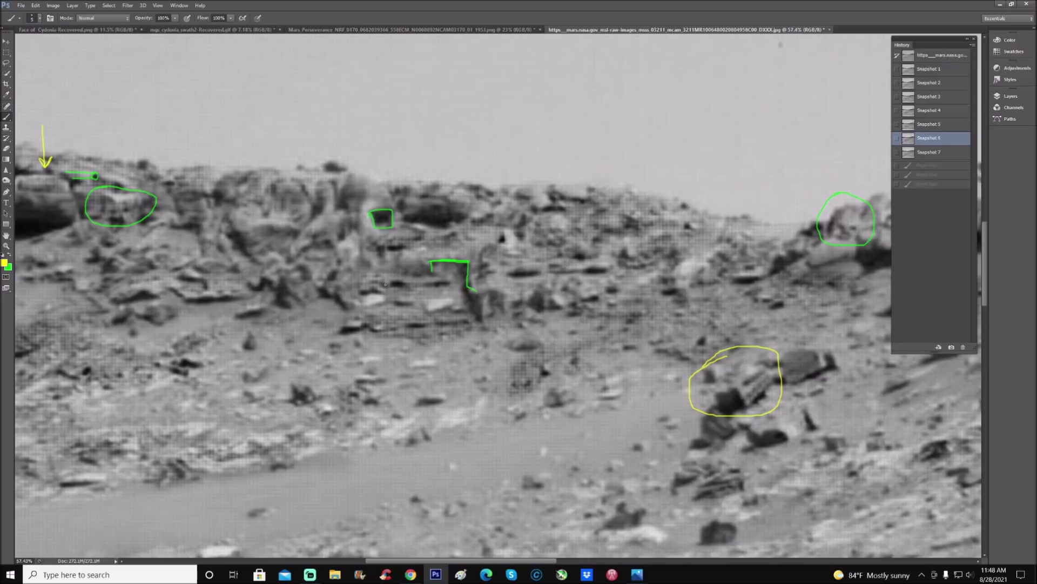
Draw yellow lines along the flat rock layers below the green corner bracket and clear them by restoring Snapshot 7.
left_click_drag(401, 284, 449, 280)
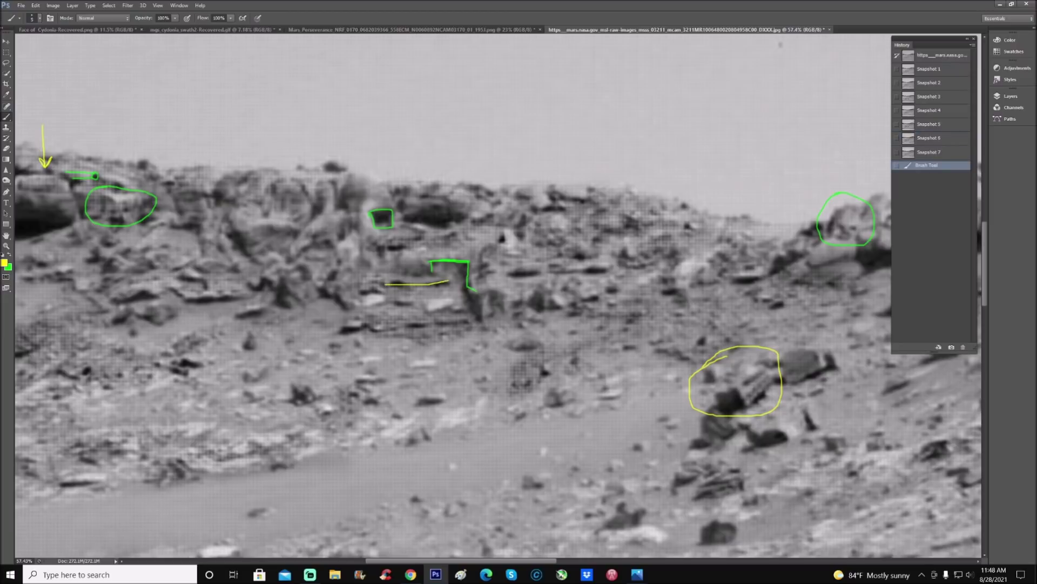
left_click_drag(403, 322, 465, 320)
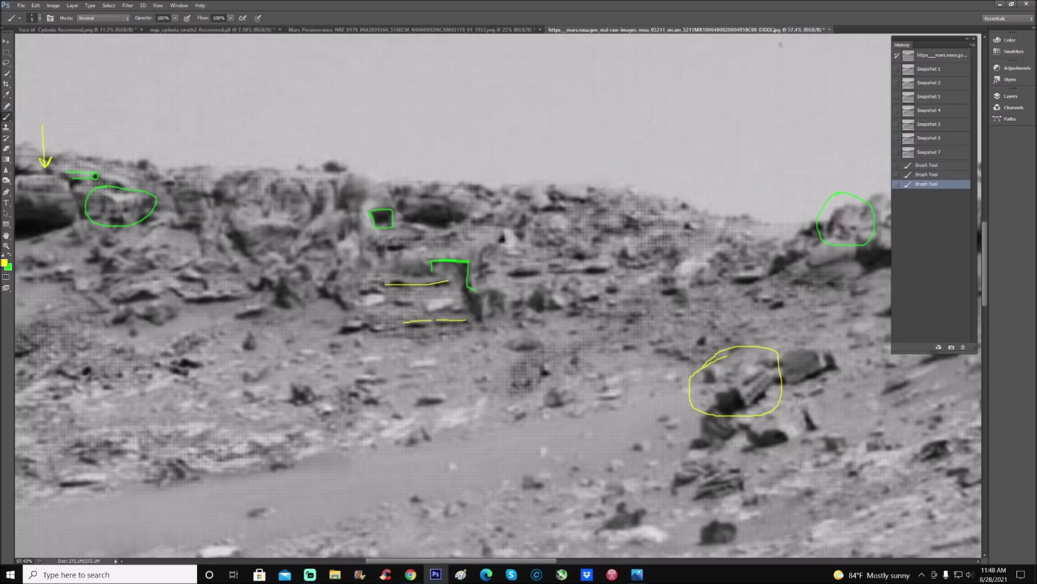
left_click(952, 152)
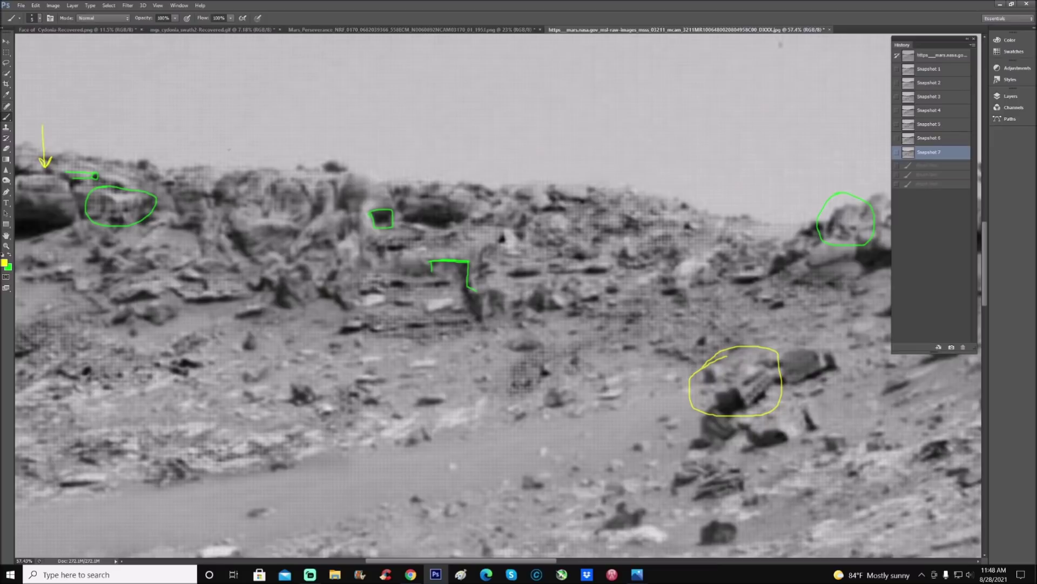
Circle the ridge formation beside the green box in yellow, trace its beam and pillar shapes, and restore Snapshot 7.
mouse_move(308, 126)
left_mouse_down()
mouse_move(271, 163)
mouse_move(392, 195)
mouse_move(277, 133)
left_mouse_up()
left_click_drag(297, 182, 308, 193)
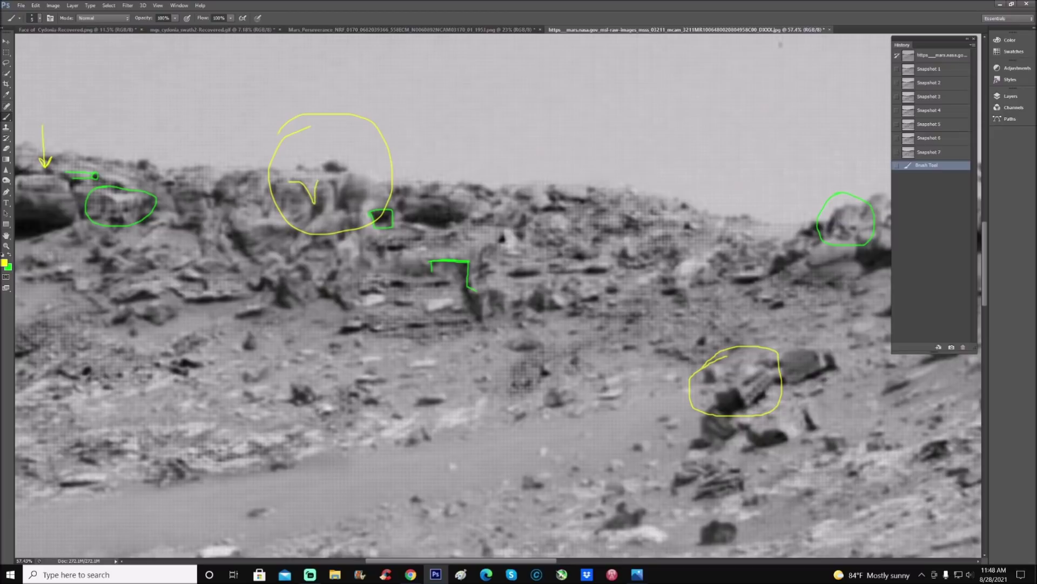
mouse_move(337, 200)
left_mouse_down()
mouse_move(349, 171)
mouse_move(282, 173)
left_mouse_up()
left_click_drag(320, 192, 315, 214)
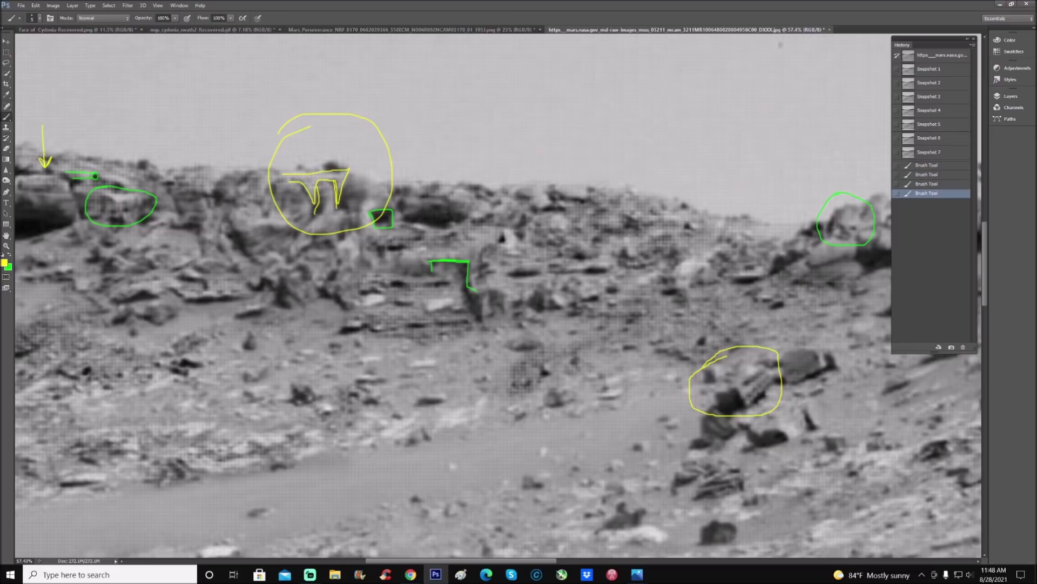
left_click_drag(319, 190, 318, 208)
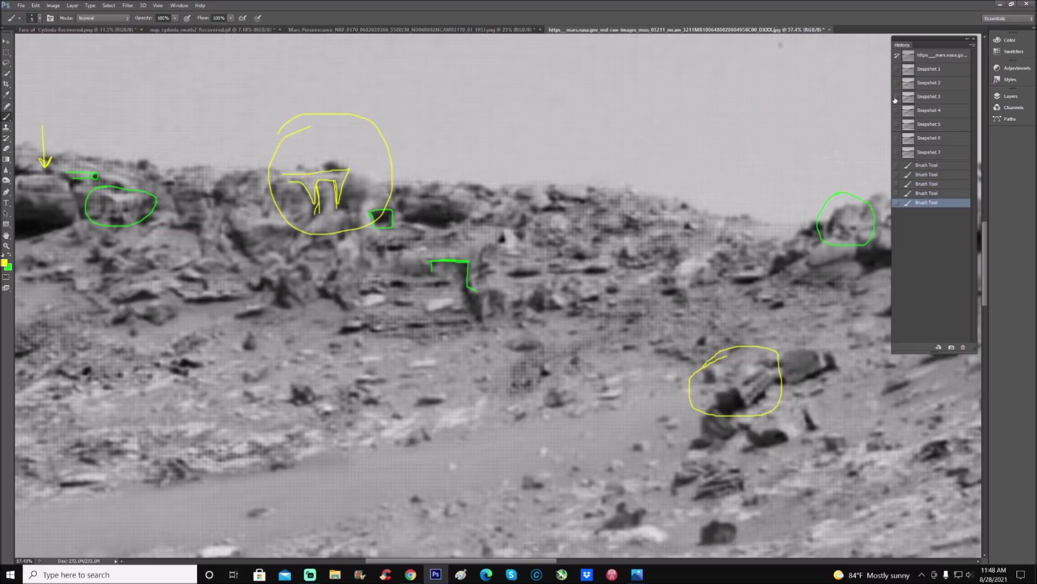
left_click(947, 152)
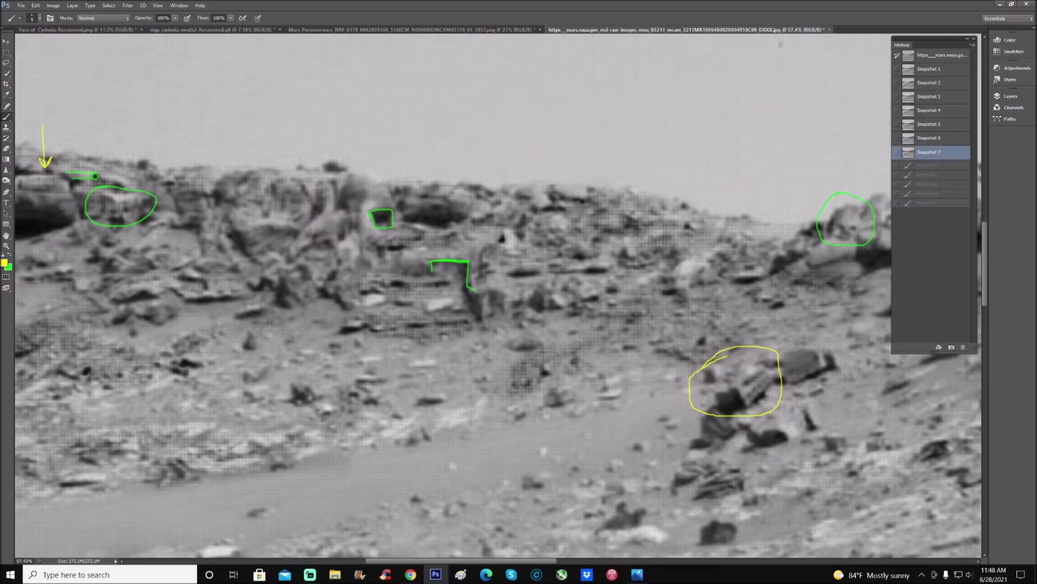
Brush a yellow arrow at the green-lined ledge, trace the wedge in the green circle below it, and restore Snapshot 7.
left_click_drag(450, 563, 387, 560)
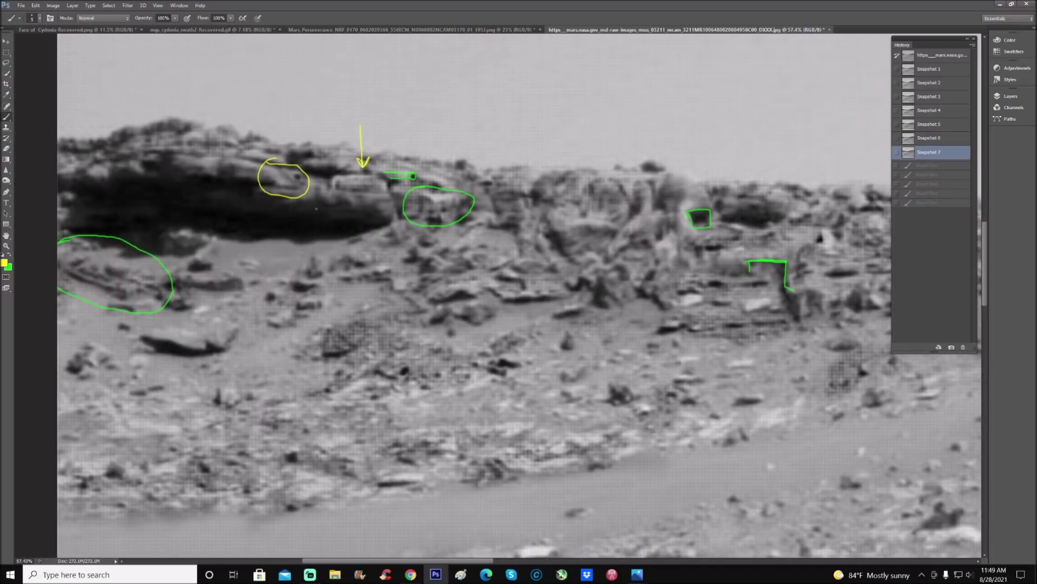
scroll(316, 209, "up", 4)
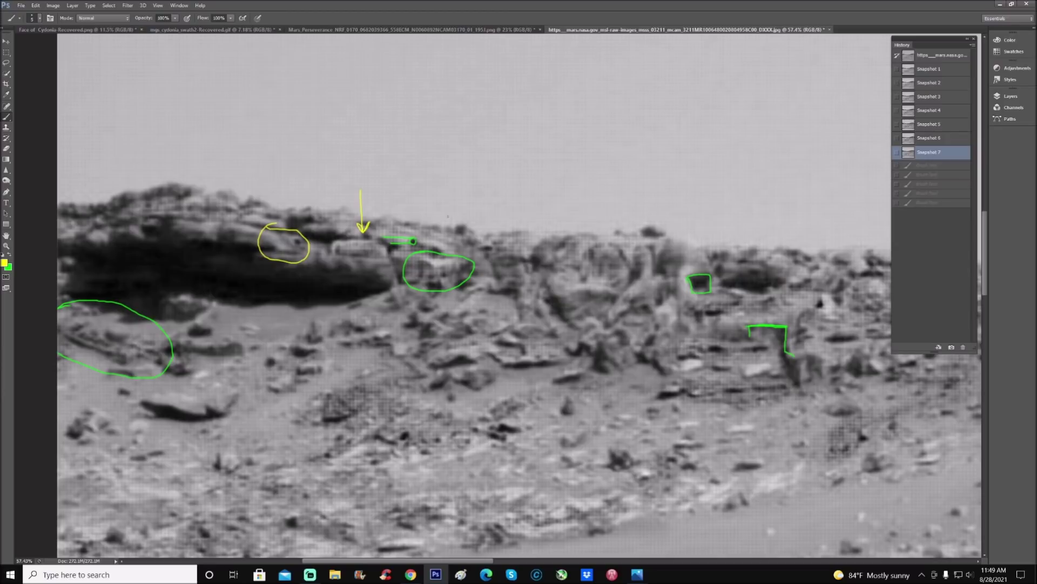
mouse_move(417, 186)
left_mouse_down()
mouse_move(404, 229)
mouse_move(403, 219)
mouse_move(412, 227)
left_mouse_up()
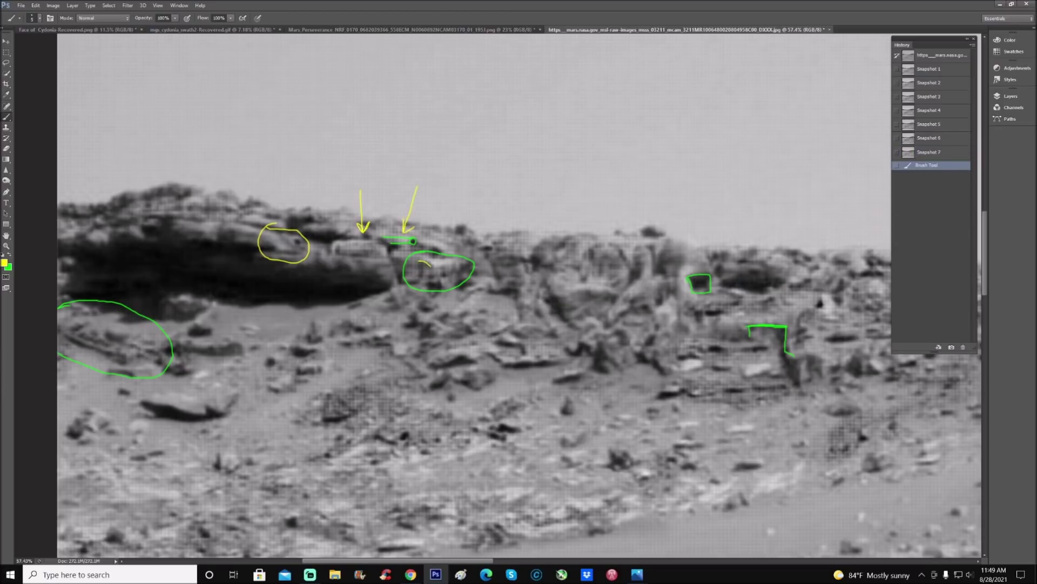
mouse_move(439, 268)
left_mouse_down()
mouse_move(469, 264)
mouse_move(450, 256)
left_mouse_up()
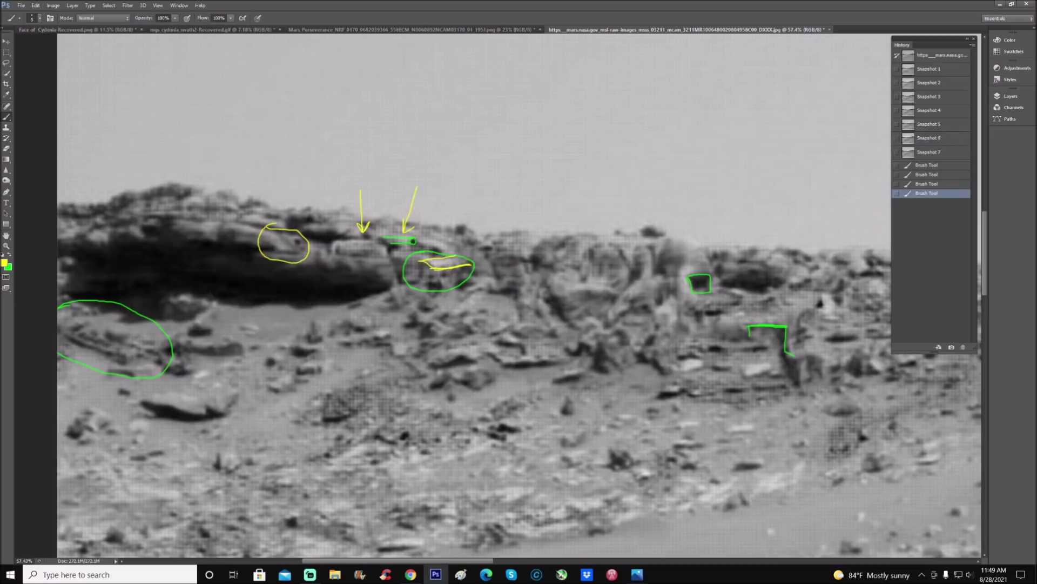
left_click(928, 152)
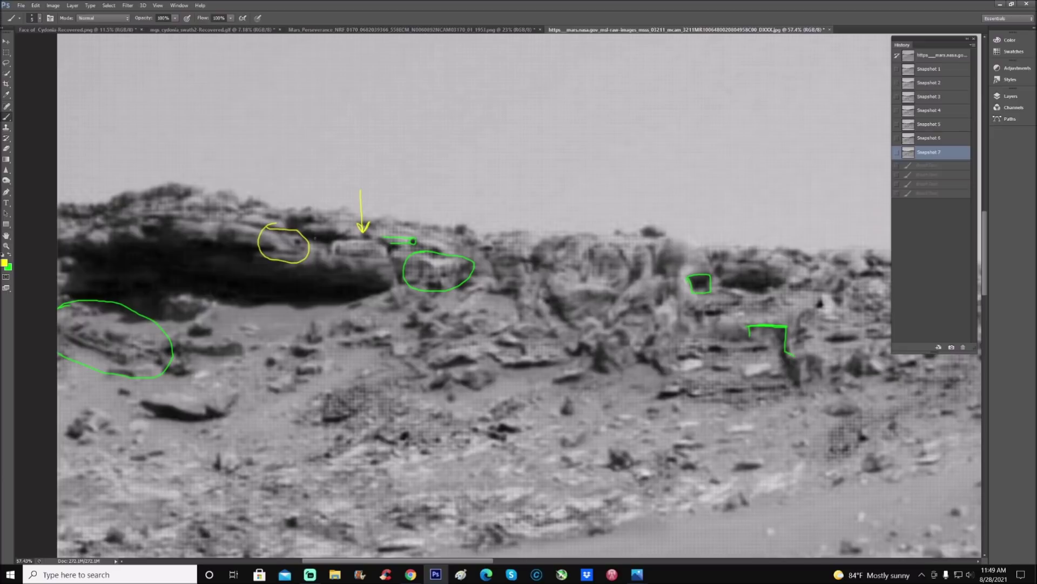
Brush a yellow arrow at the large green oval below the dark overhang and trace the elongated slanted object inside it.
mouse_move(126, 232)
left_mouse_down()
mouse_move(118, 315)
mouse_move(116, 299)
mouse_move(134, 307)
left_mouse_up()
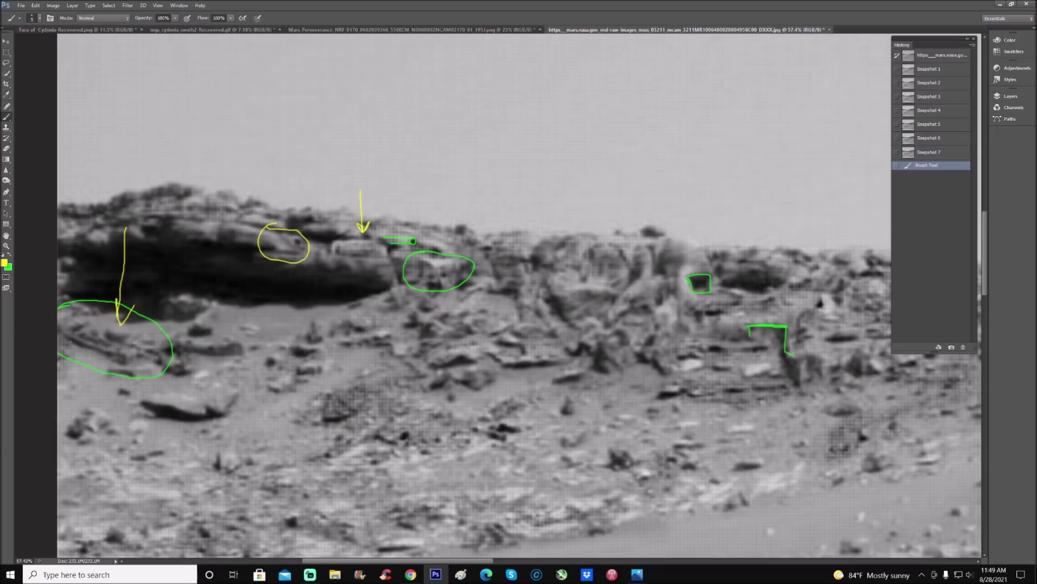
mouse_move(65, 337)
left_mouse_down()
mouse_move(125, 355)
mouse_move(105, 341)
left_mouse_up()
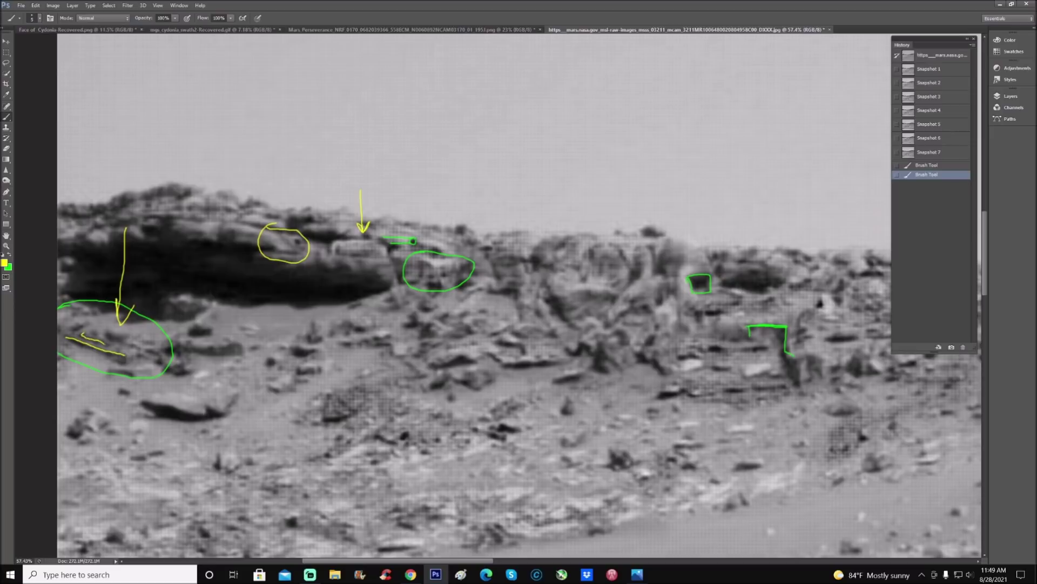
left_click_drag(81, 334, 141, 348)
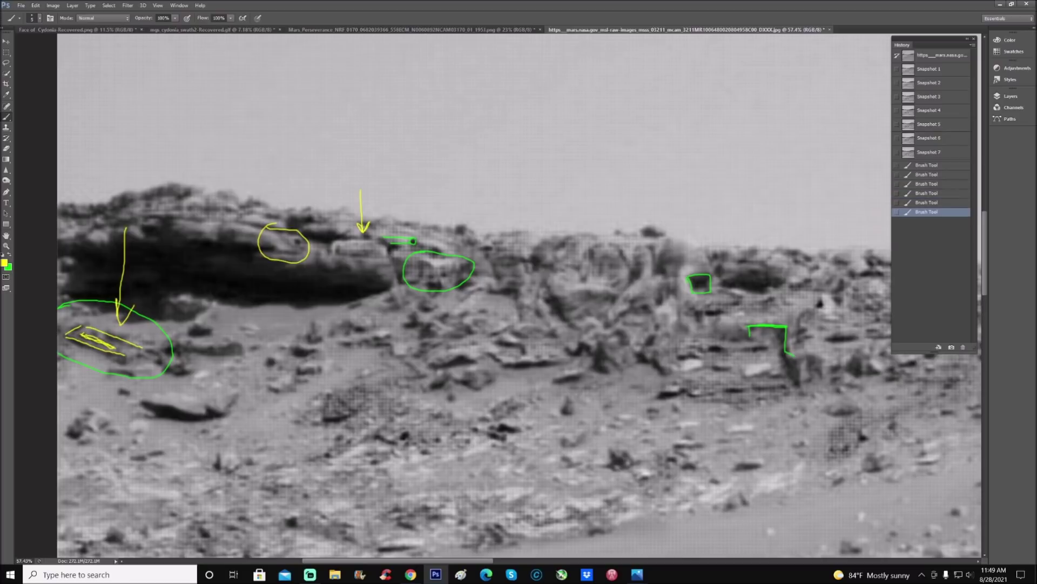
left_click_drag(156, 361, 151, 356)
left_click(154, 357)
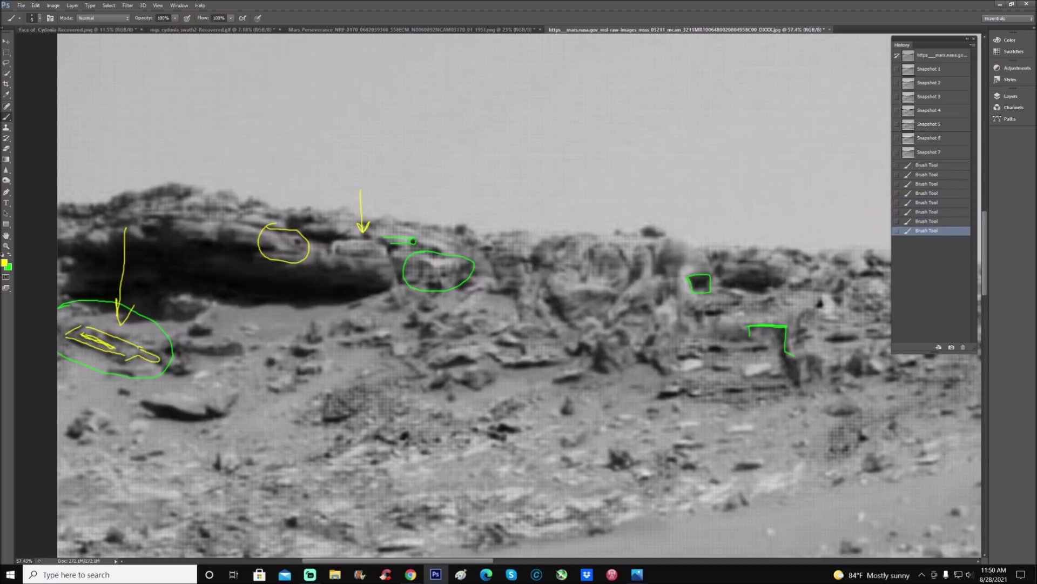
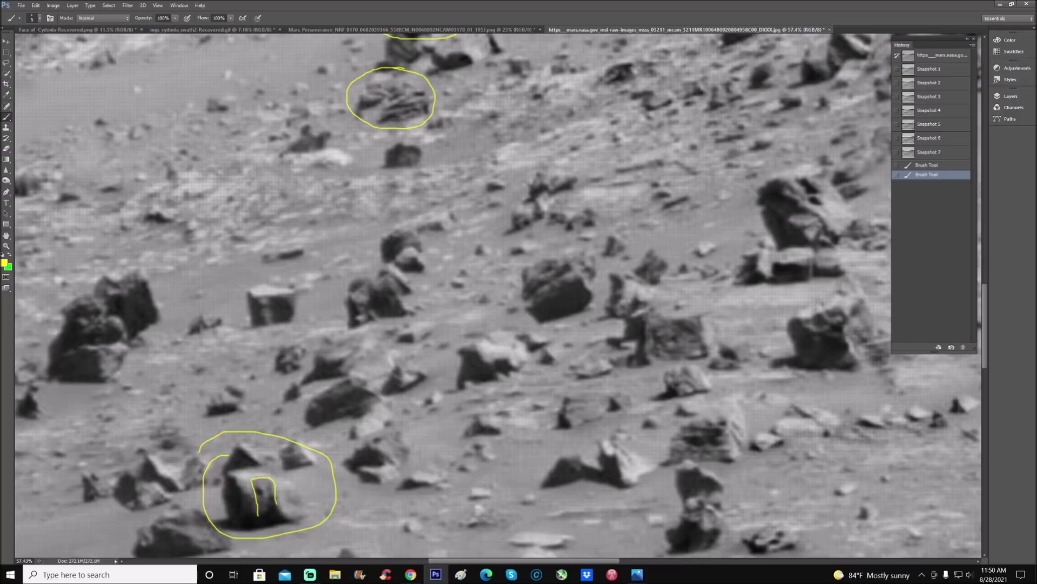
Trace the top edge and curved sides of the yellow-circled foreground rock, then restore Snapshot 7 to clear the markings.
mouse_move(236, 480)
left_mouse_down()
mouse_move(247, 494)
mouse_move(263, 469)
mouse_move(288, 475)
mouse_move(310, 508)
left_mouse_up()
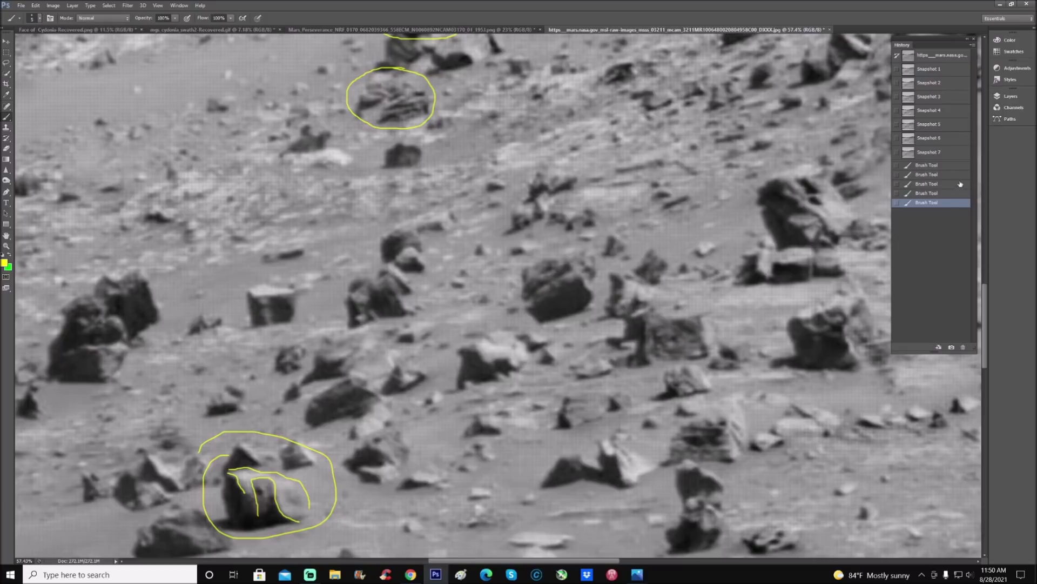
left_click(929, 152)
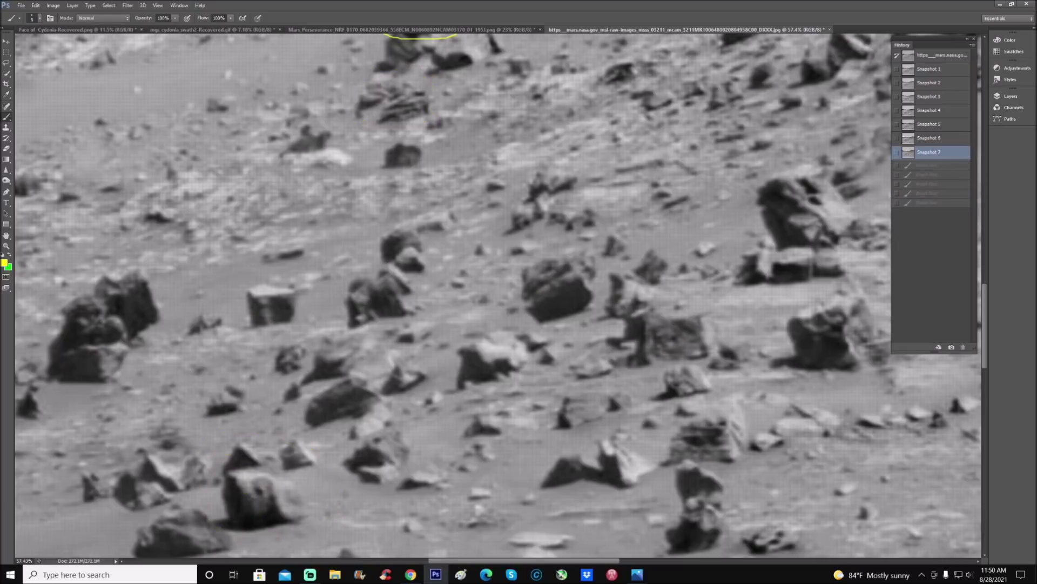
mouse_move(258, 470)
left_mouse_down()
mouse_move(248, 507)
mouse_move(278, 484)
mouse_move(252, 477)
left_mouse_up()
left_click(950, 154)
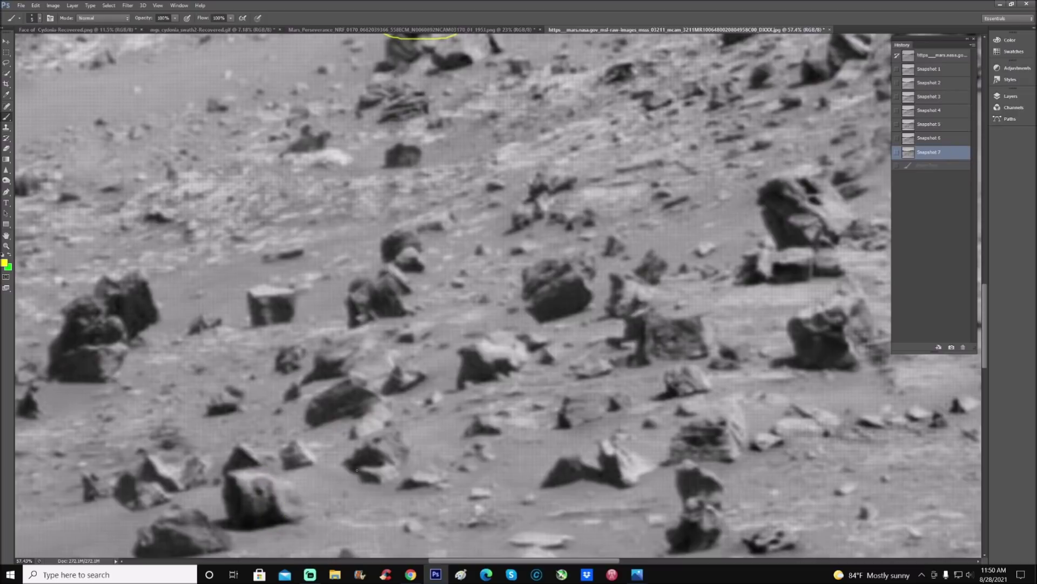
Trace the curved lower edge of the foreground rock in yellow, view the slope farther right, and restore Snapshot 7.
left_click_drag(360, 469, 377, 480)
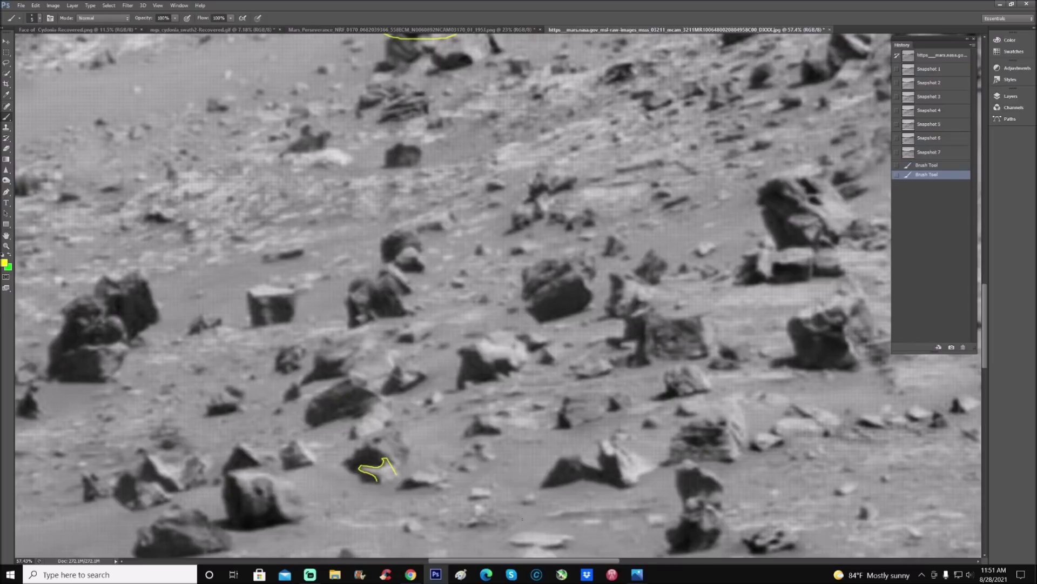
left_click_drag(576, 562, 678, 561)
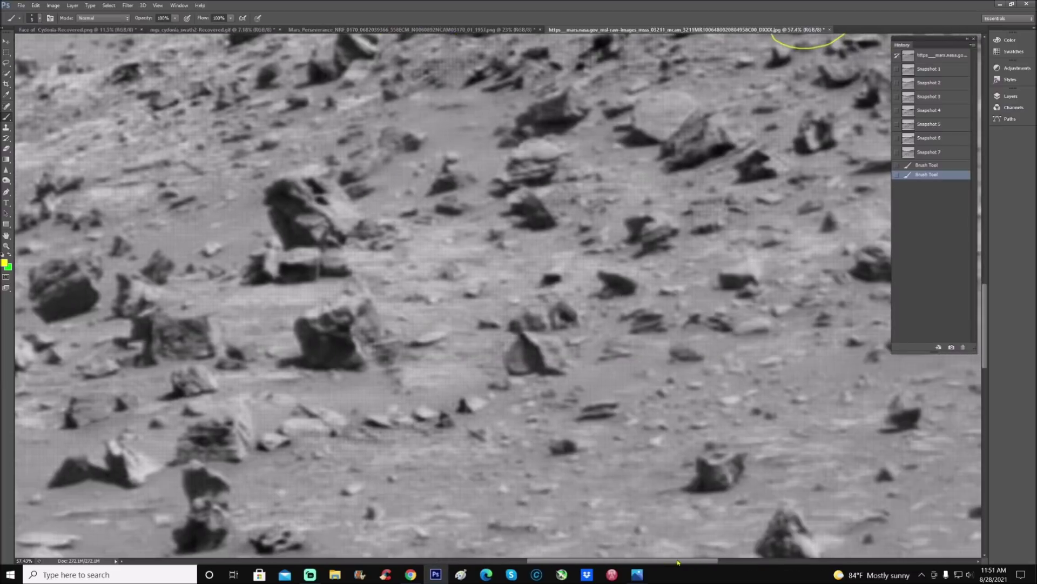
scroll(499, 295, "up", 5)
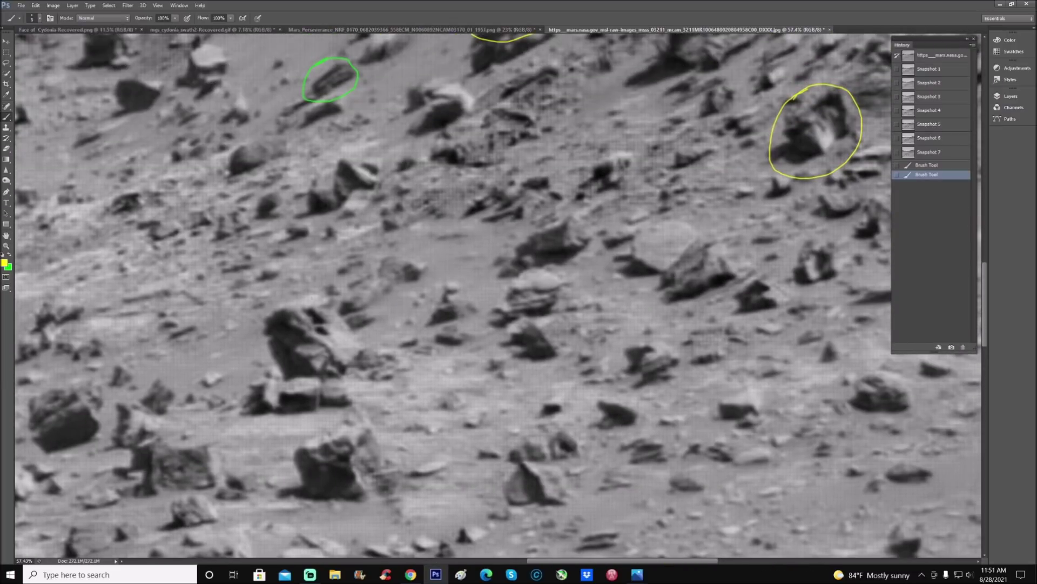
left_click(929, 152)
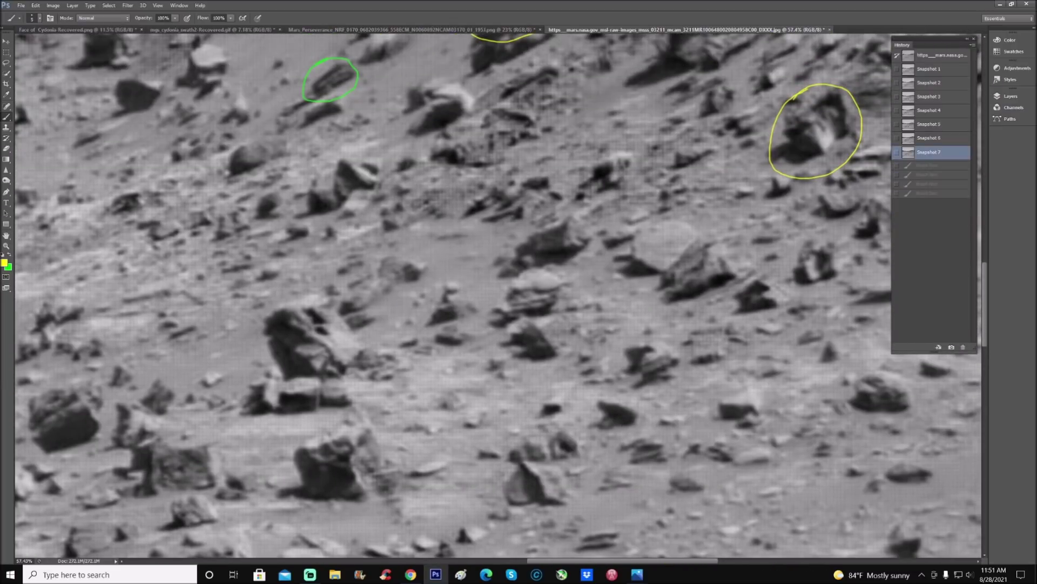
Circle the dark foreground rock in yellow, point a brushed arrow at it, and outline the two small angular shapes on its face.
mouse_move(274, 284)
left_mouse_down()
mouse_move(253, 346)
mouse_move(345, 387)
mouse_move(361, 283)
mouse_move(275, 282)
left_mouse_up()
mouse_move(302, 250)
left_mouse_down()
mouse_move(308, 283)
mouse_move(316, 279)
left_mouse_up()
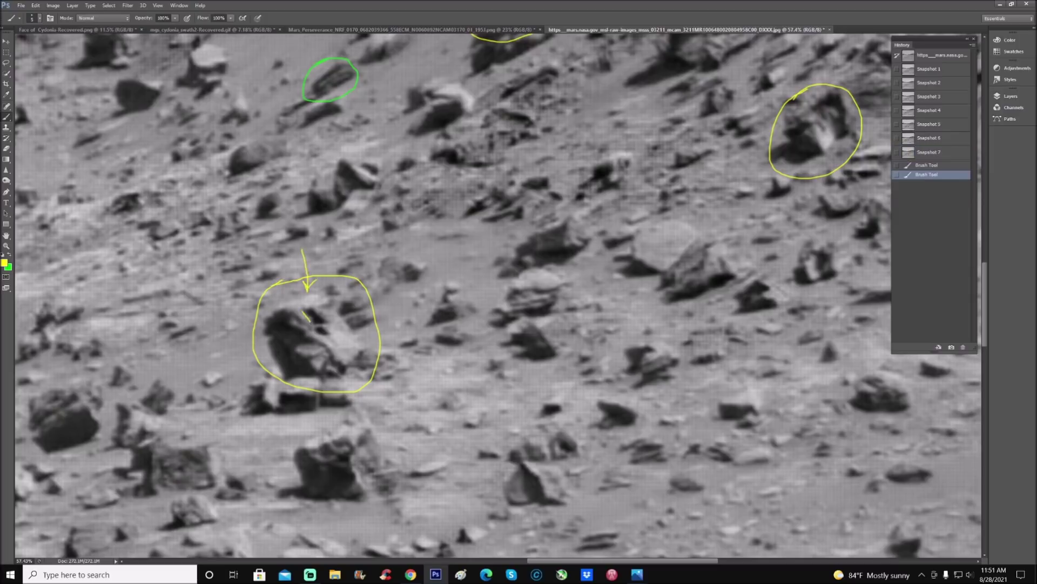
mouse_move(328, 317)
left_mouse_down()
mouse_move(304, 307)
mouse_move(331, 354)
mouse_move(316, 345)
left_mouse_up()
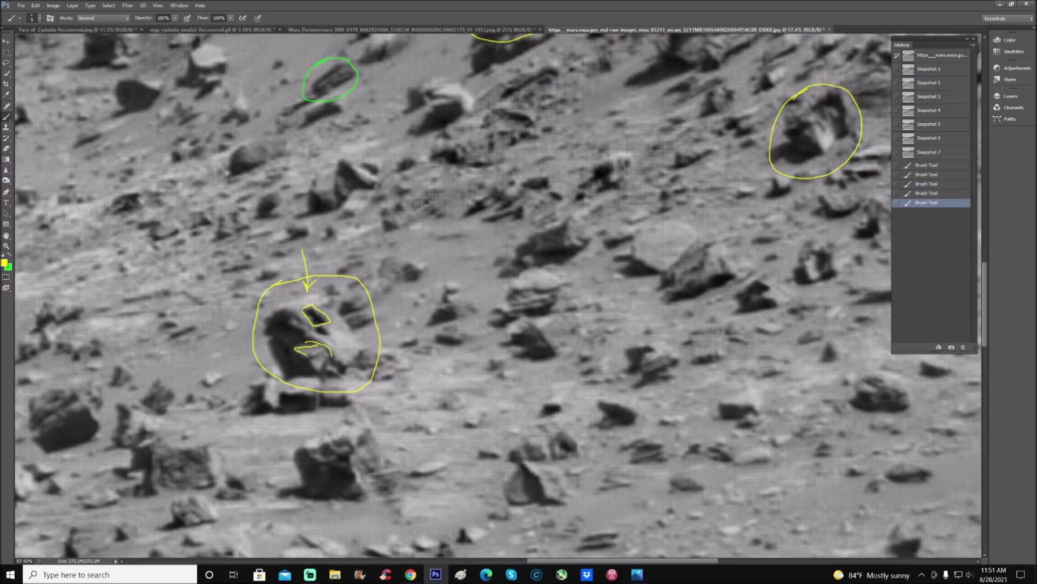
left_click_drag(316, 369, 328, 354)
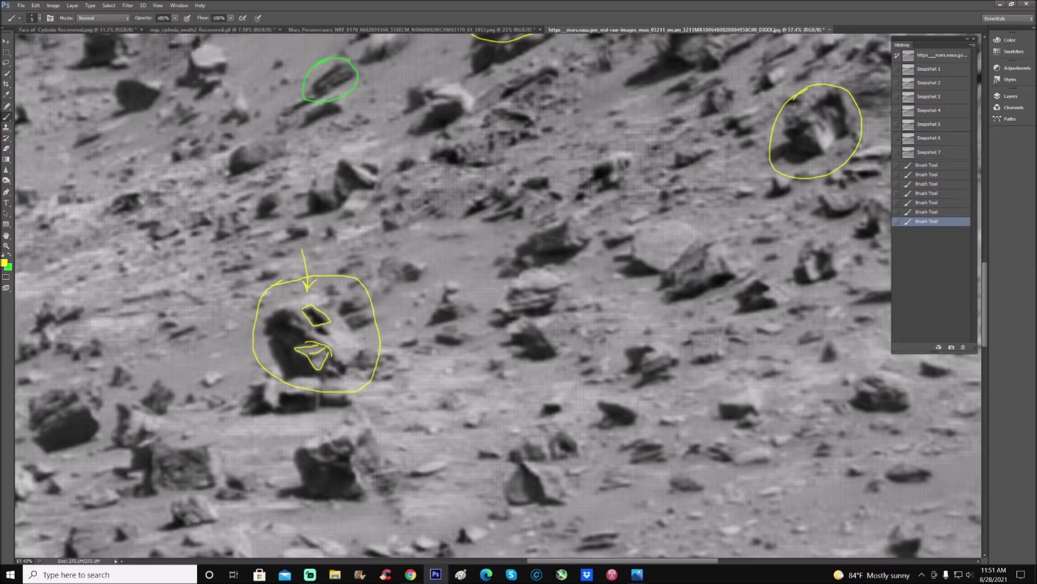
Examine the upper slope and the rocky ridgeline at the image's right edge, plus the wider hillside with all its marked formations.
scroll(498, 295, "up", 5)
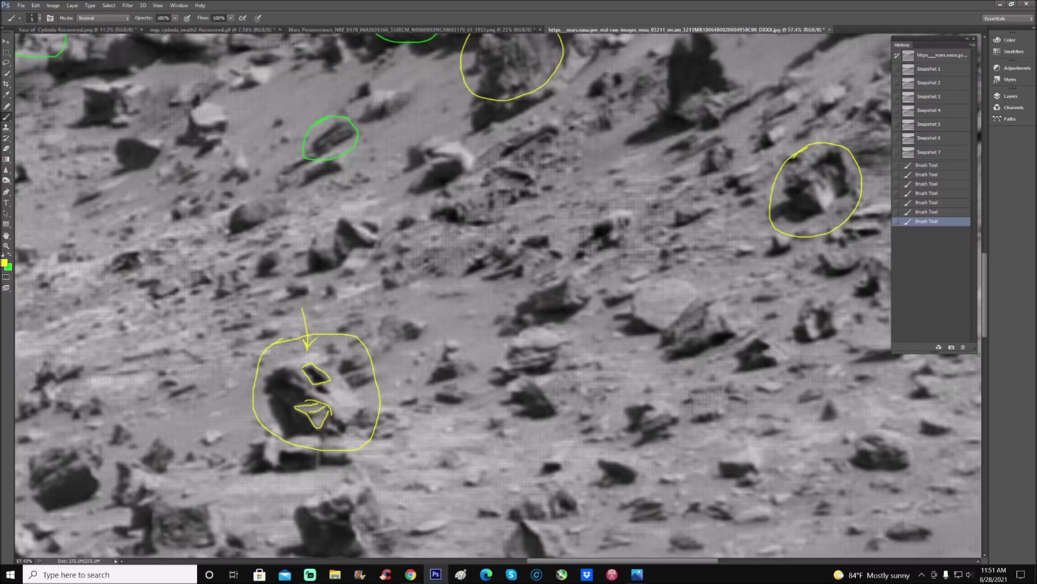
scroll(498, 295, "up", 2)
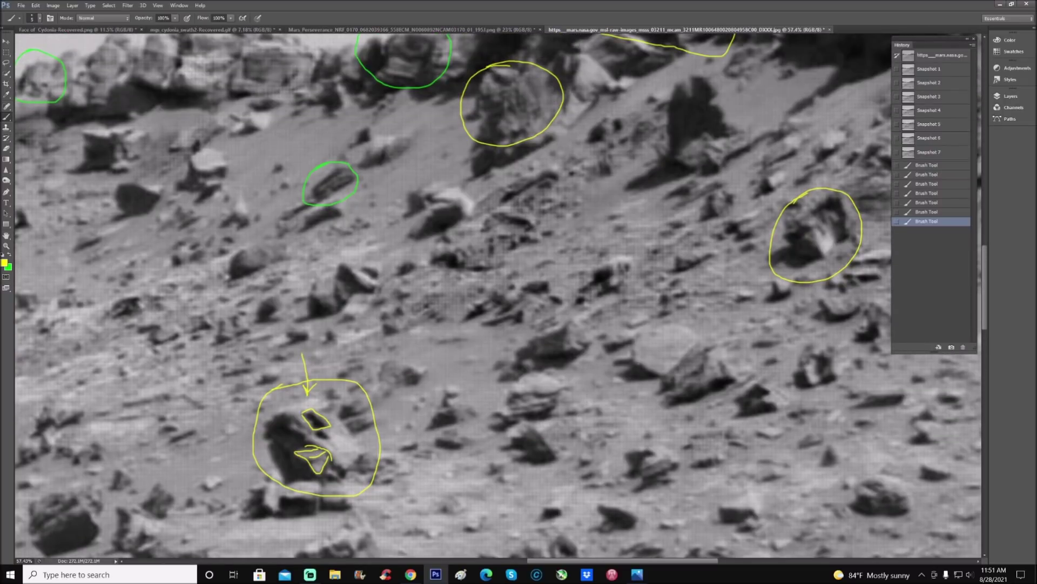
left_click_drag(626, 562, 726, 562)
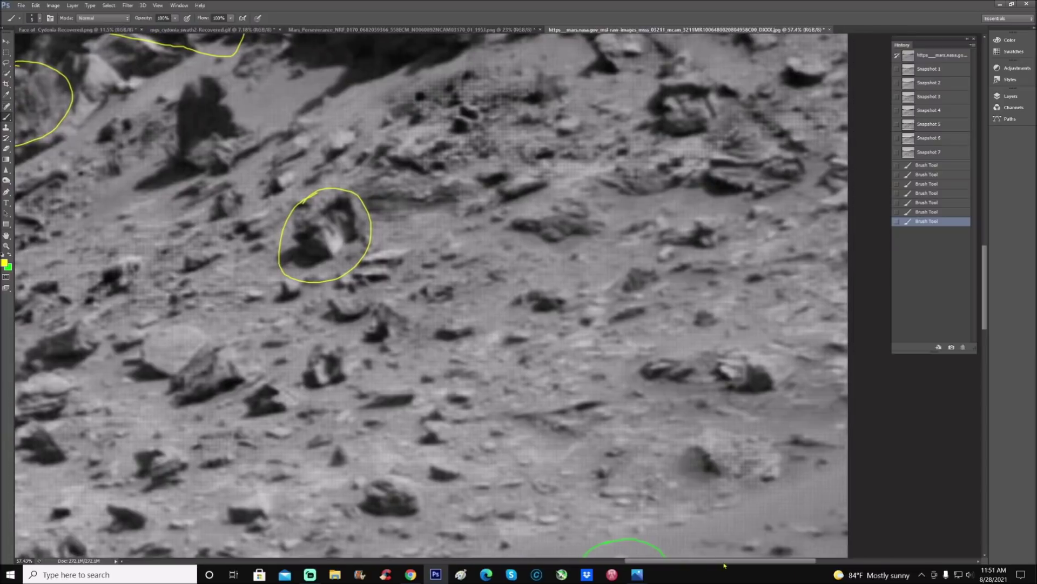
scroll(726, 561, "up", 4)
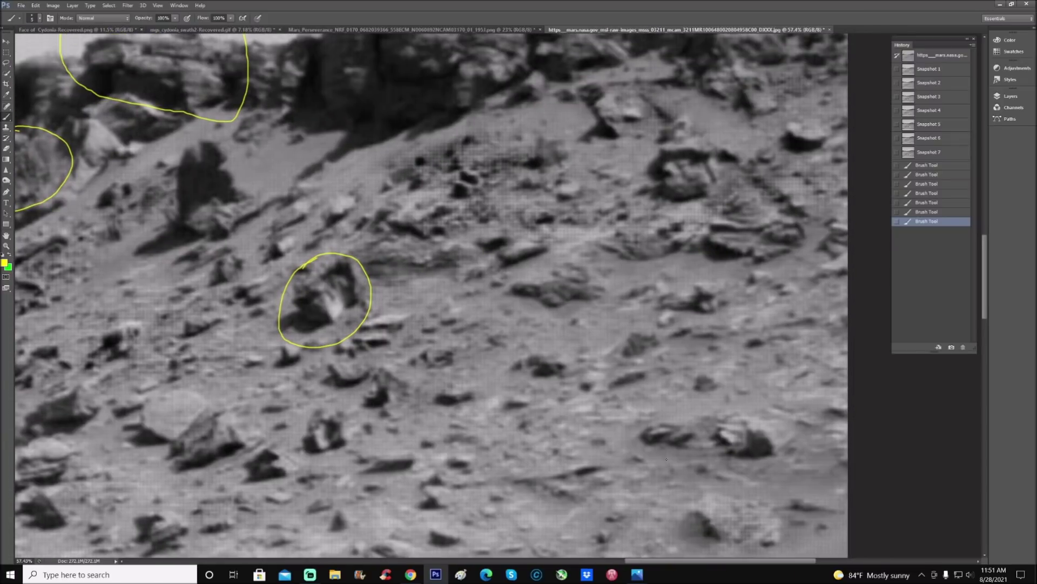
scroll(666, 459, "up", 7)
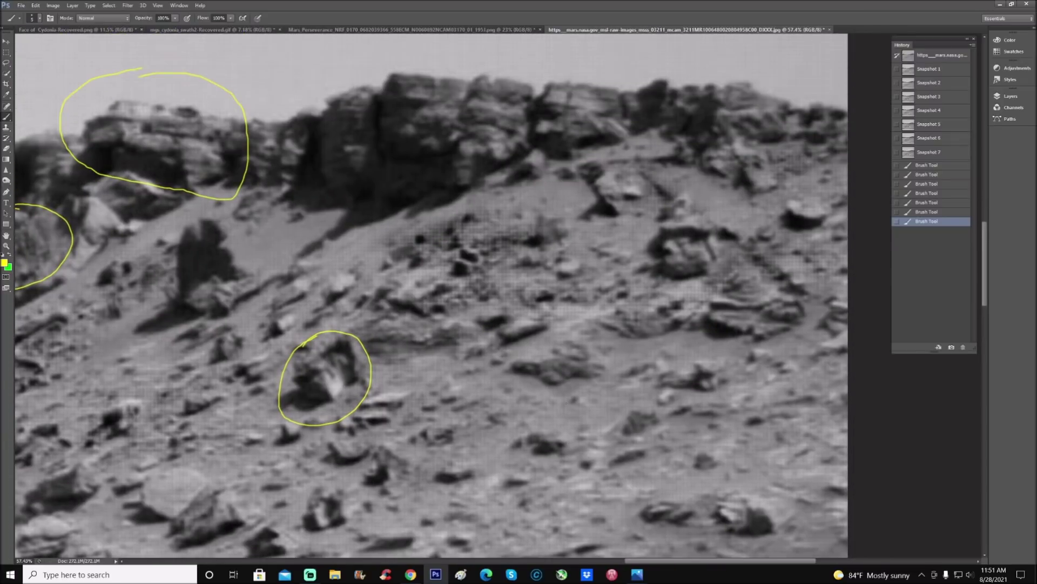
scroll(750, 207, "up", 6)
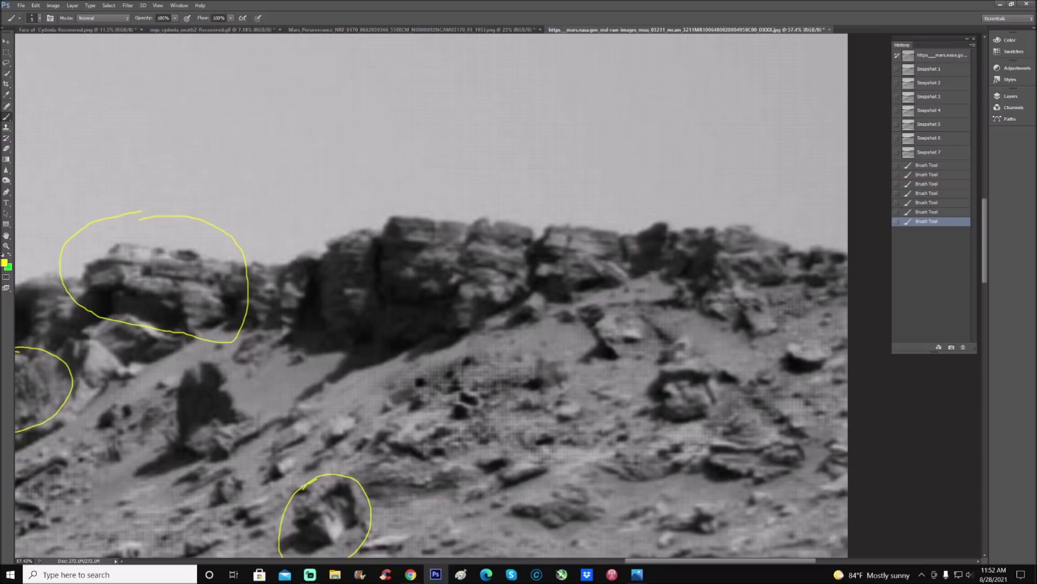
key("z")
left_click(660, 165, "alt")
scroll(634, 205, "down", 8)
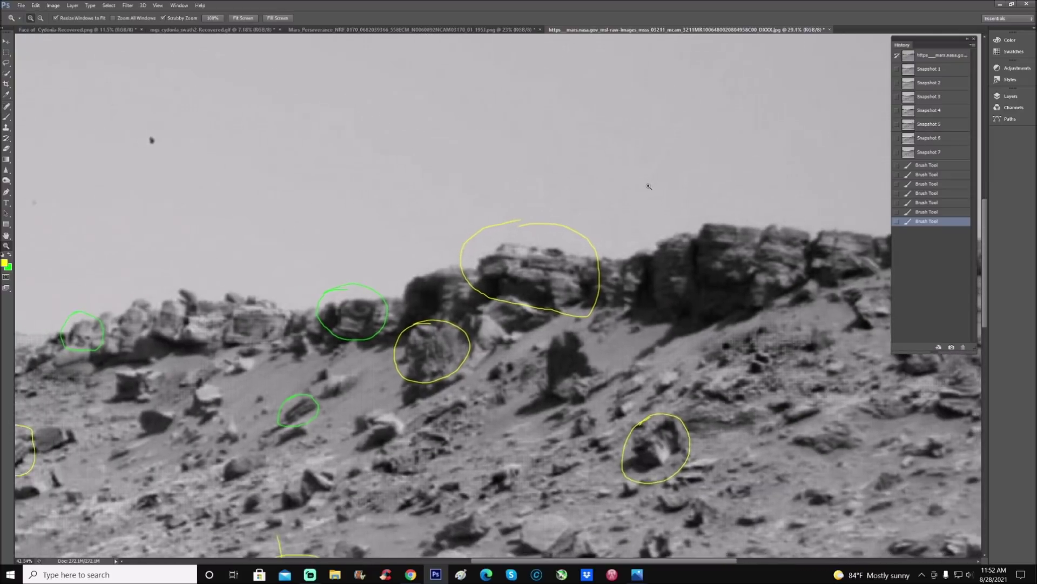
scroll(789, 429, "down", 2)
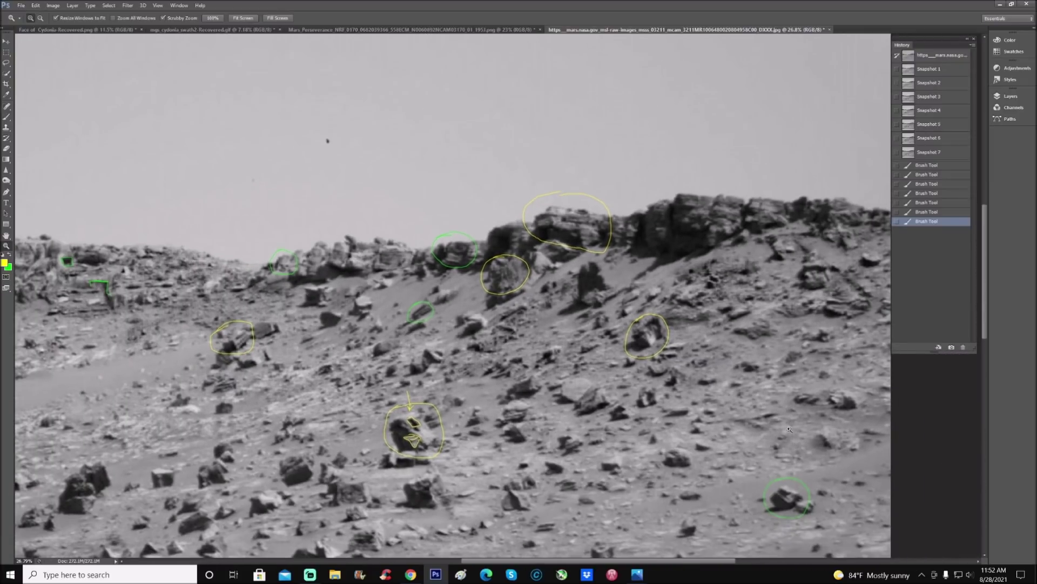
Restore Snapshot 7 to clear the foreground rock's markings and compare it twice with the unmarked Snapshot 5, ending on Snapshot 7.
left_click(945, 153)
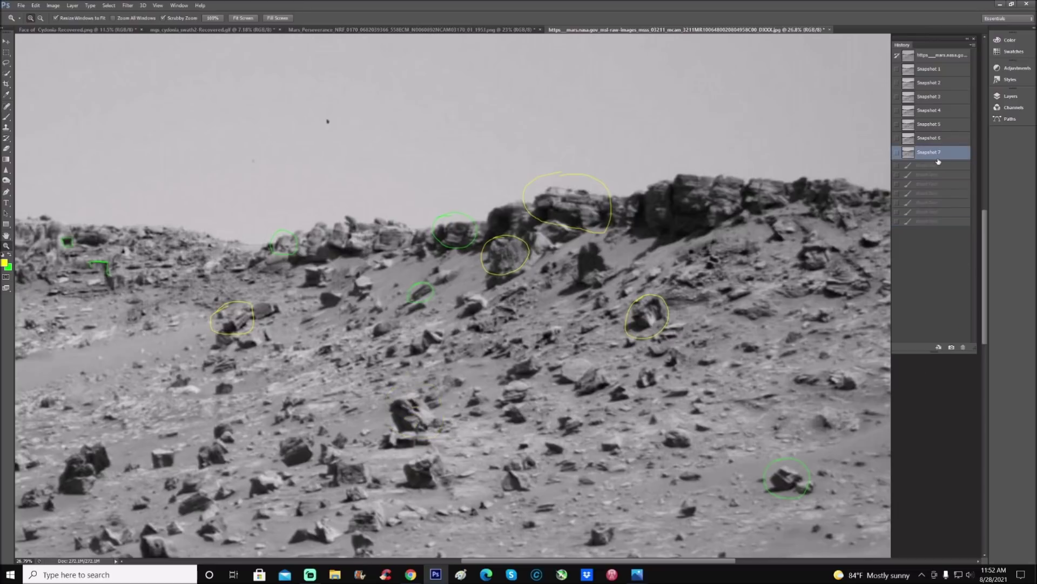
left_click(948, 125)
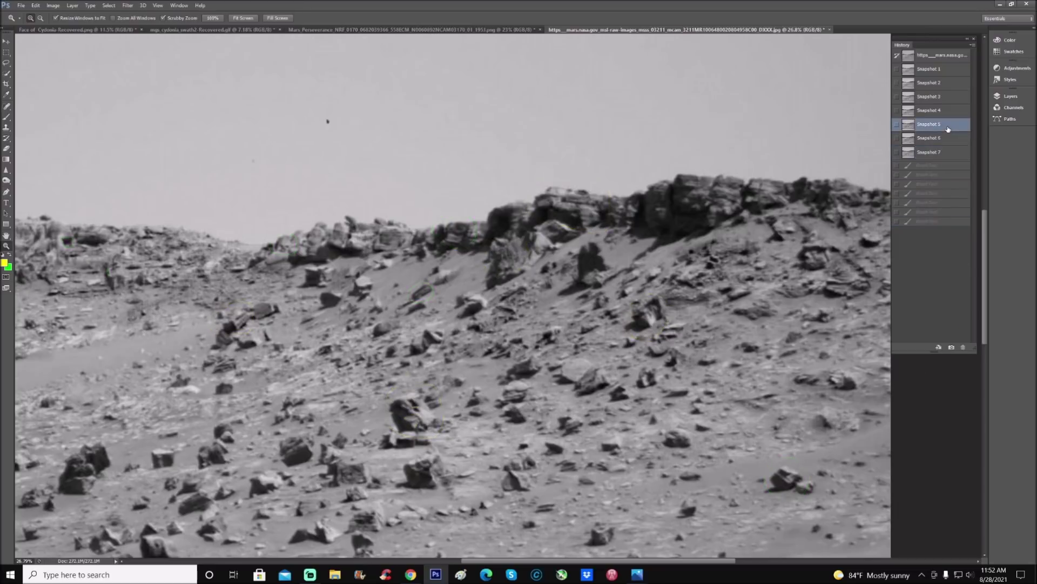
left_click(941, 154)
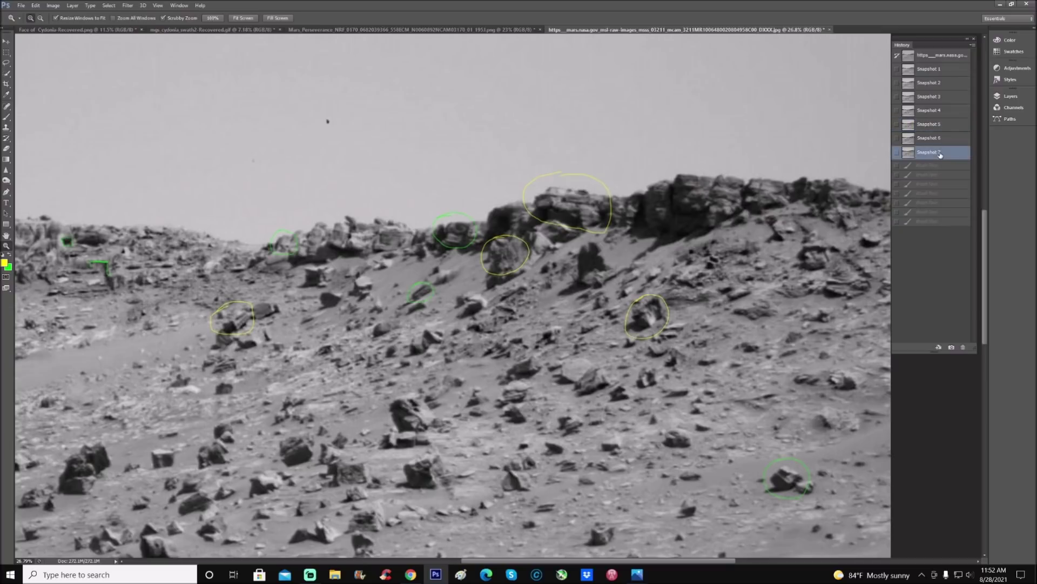
left_click(958, 123)
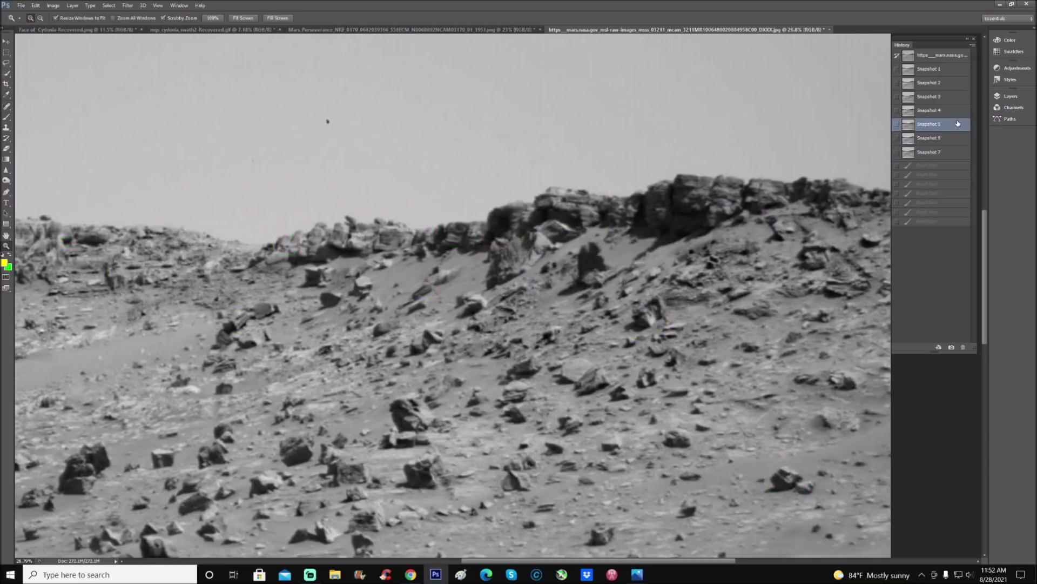
left_click(961, 155)
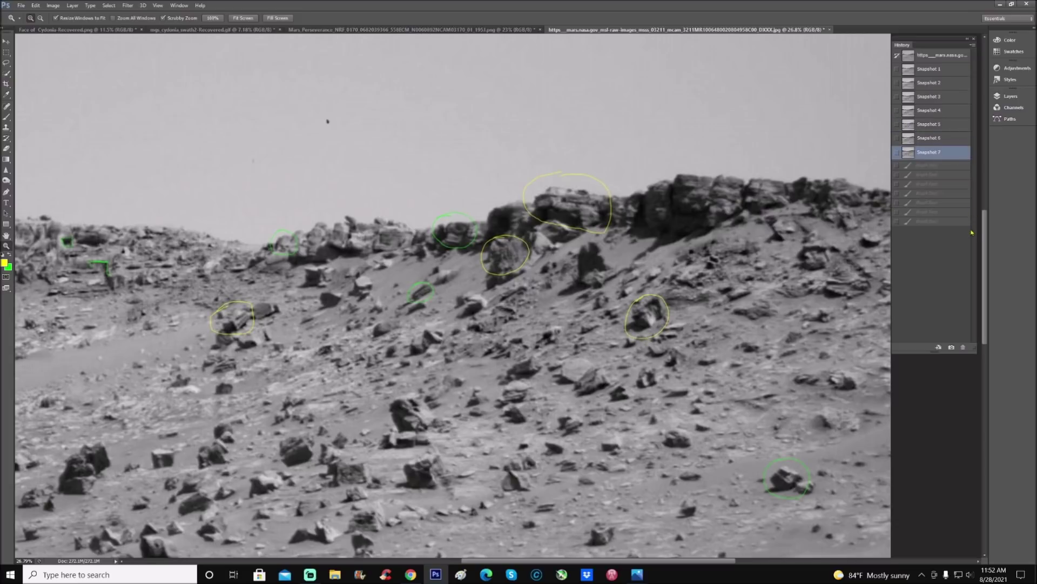